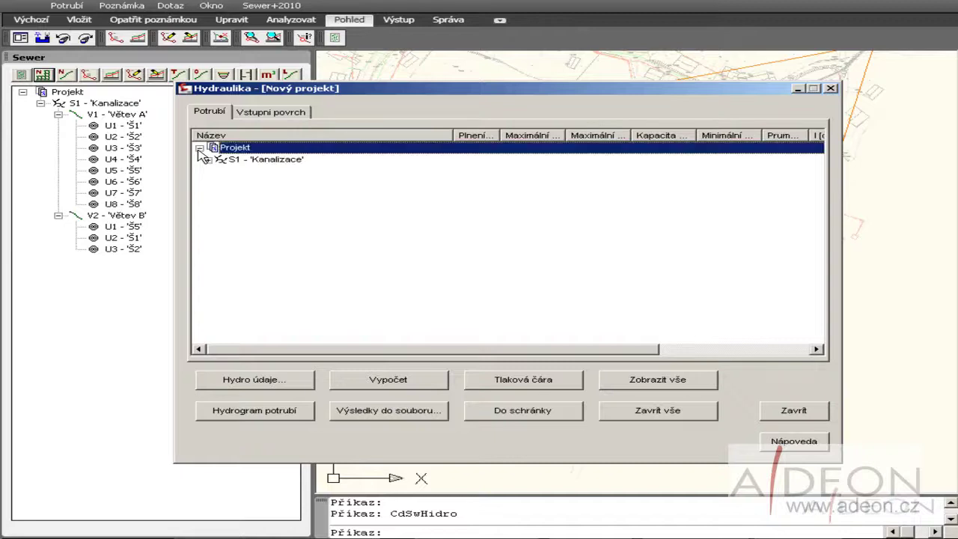
Expand the pipe tree to show all Větev A and Větev B pipes, then switch to the surface inputs list.
click(208, 159)
click(216, 184)
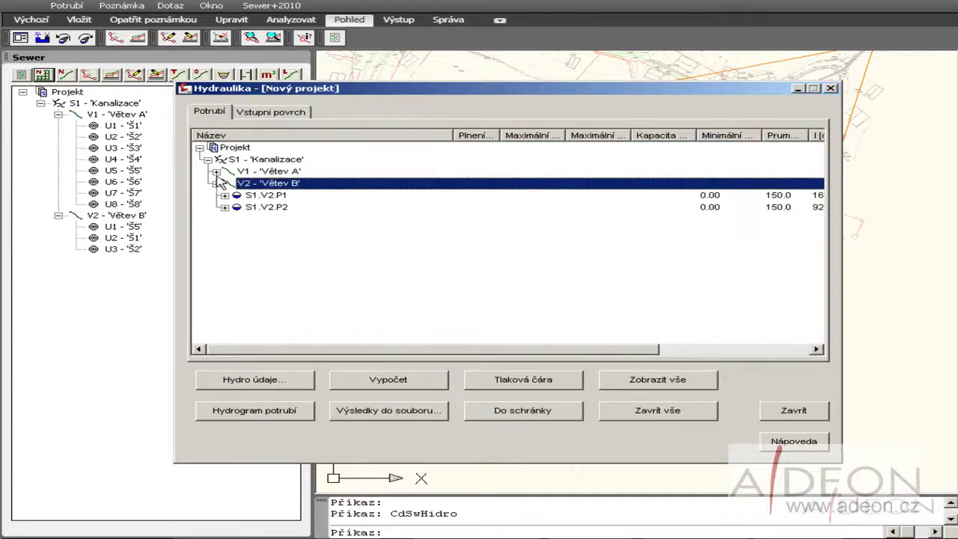
click(217, 171)
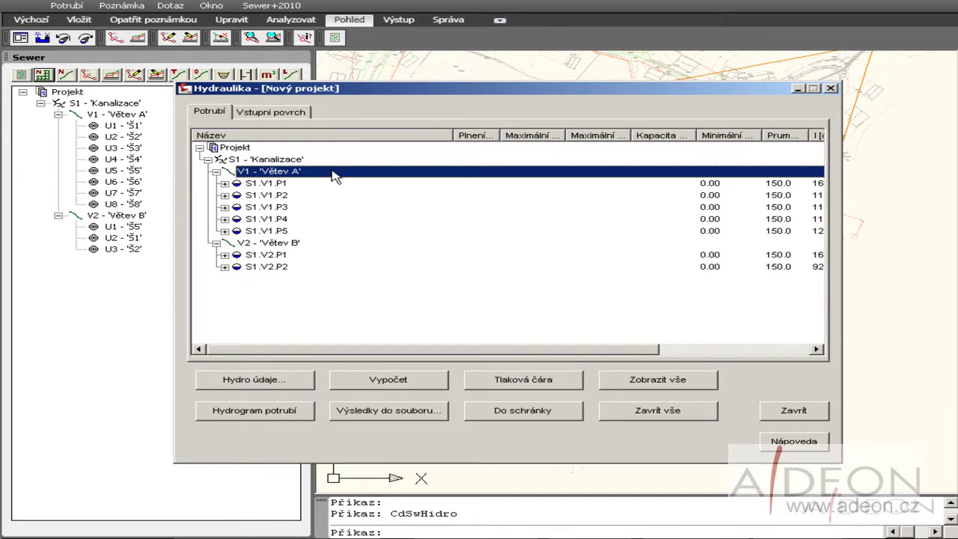
click(257, 115)
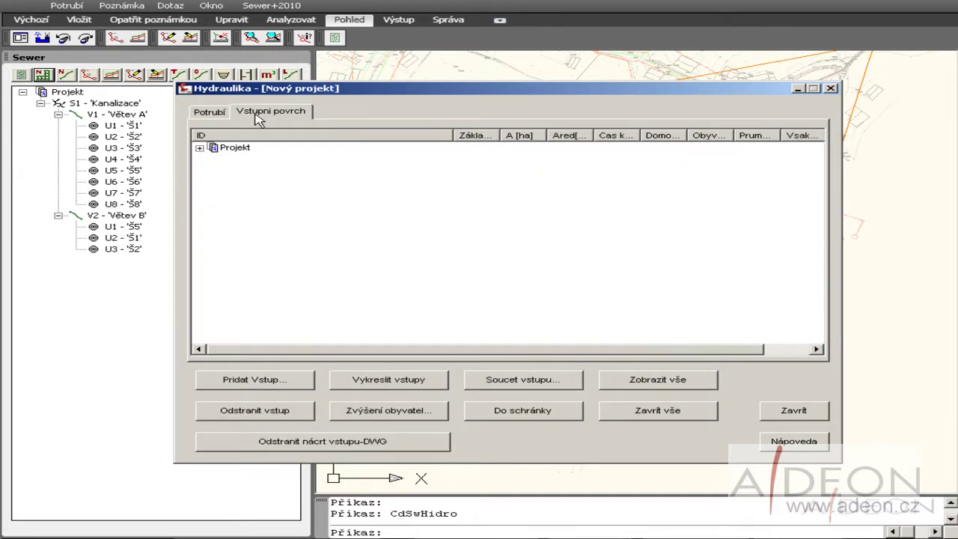
Expand Projekt, S1 'Kanalizace', Větev A and Větev B in the surface inputs tree and select pipe S1.V1.P5.
click(200, 148)
click(209, 161)
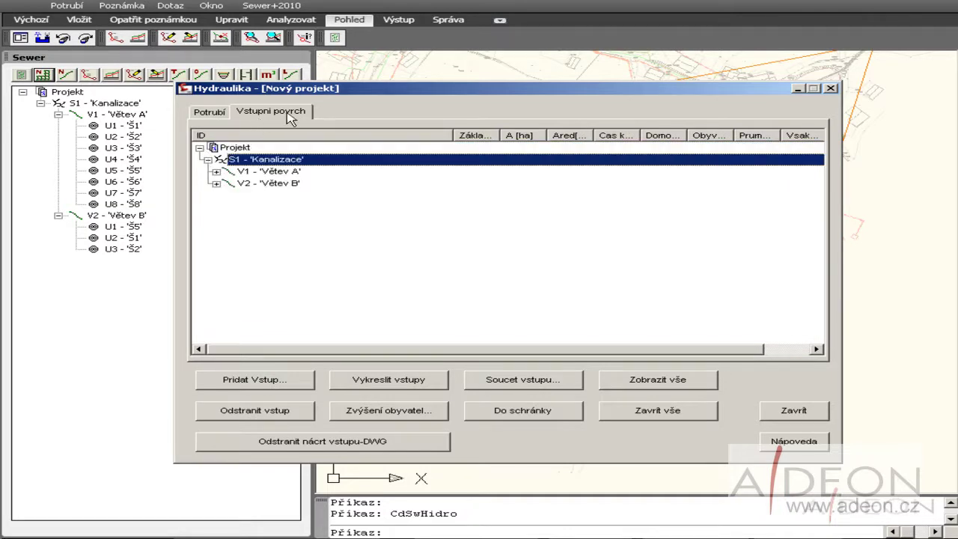
click(216, 171)
click(253, 231)
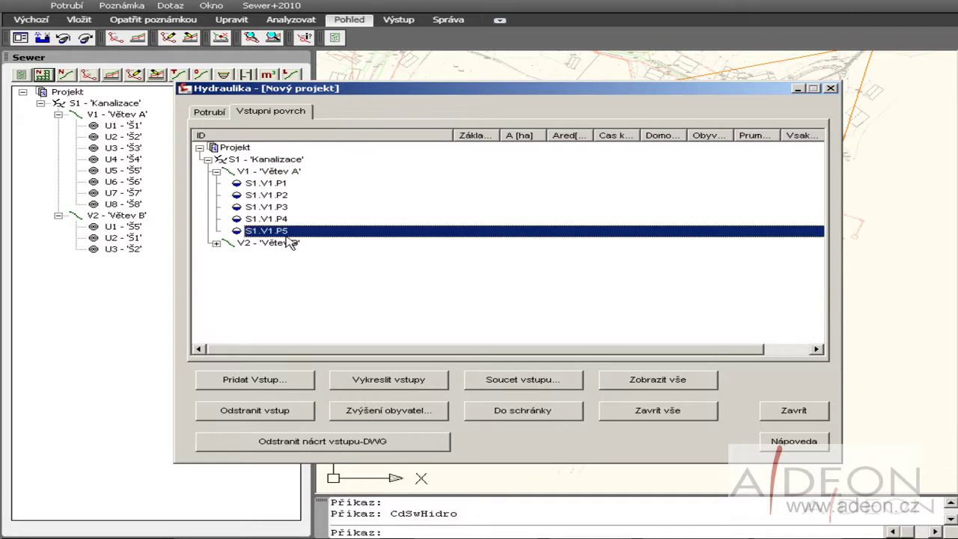
click(216, 243)
click(273, 230)
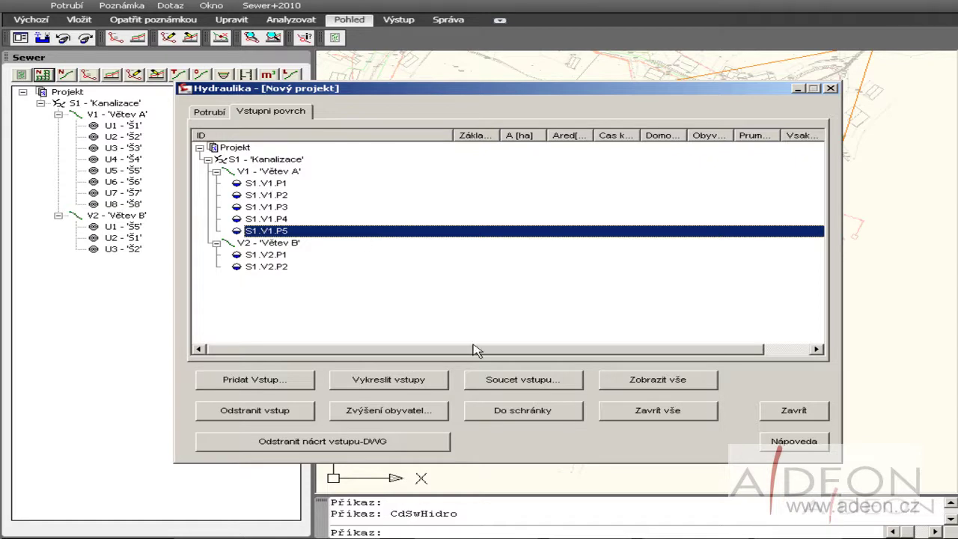
Add a new surface input to pipe S1.V1.P5 with its area taken from a drawn curve.
click(274, 383)
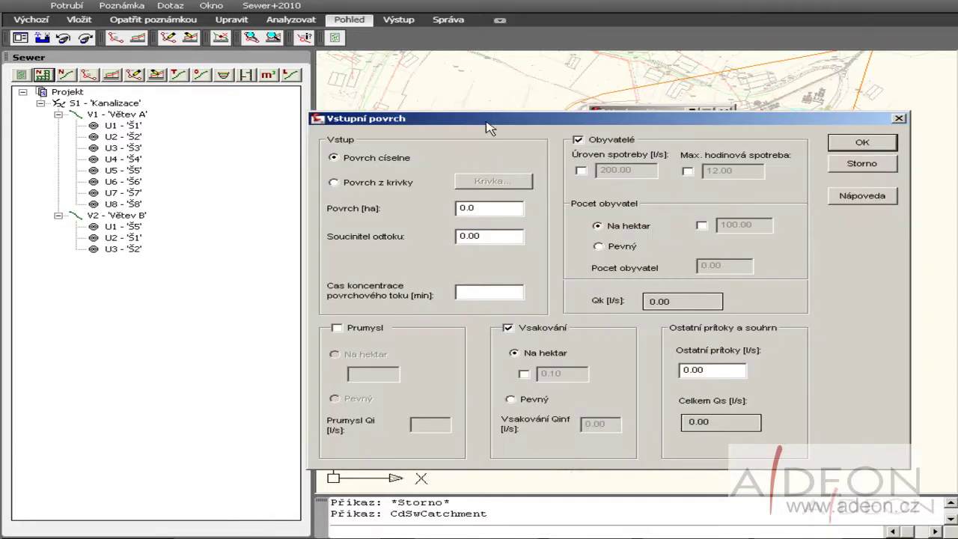
drag(484, 127, 397, 119)
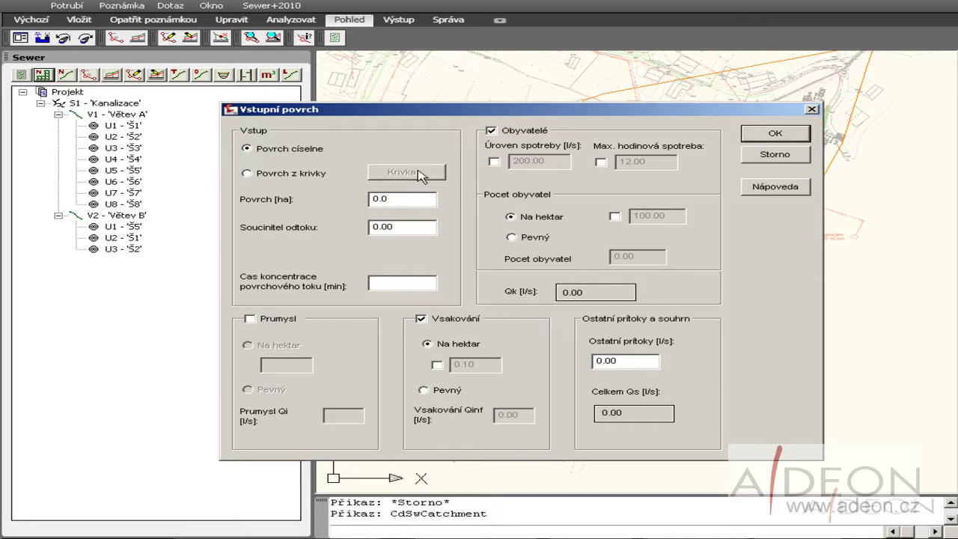
click(248, 176)
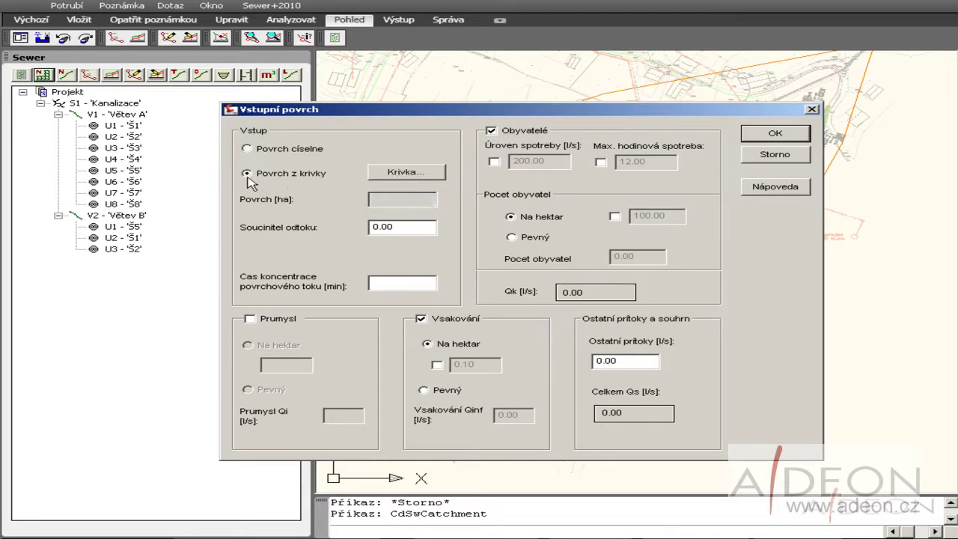
click(406, 172)
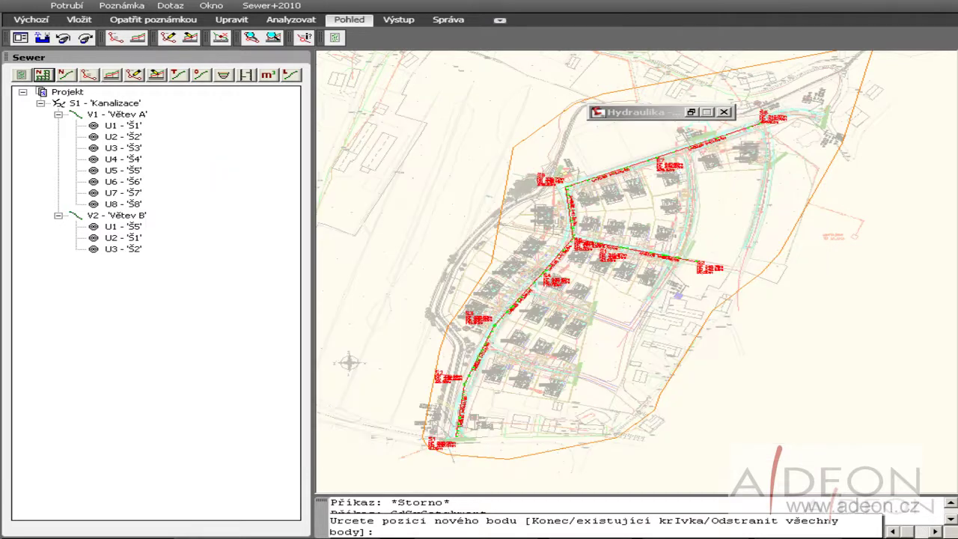
Draw a four-corner catchment boundary around manhole Š8, giving a 0.1638 ha area.
scroll(778, 121, up, 2)
scroll(718, 131, up, 2)
scroll(673, 138, up, 2)
click(634, 135)
click(443, 205)
click(482, 393)
click(835, 393)
click(803, 180)
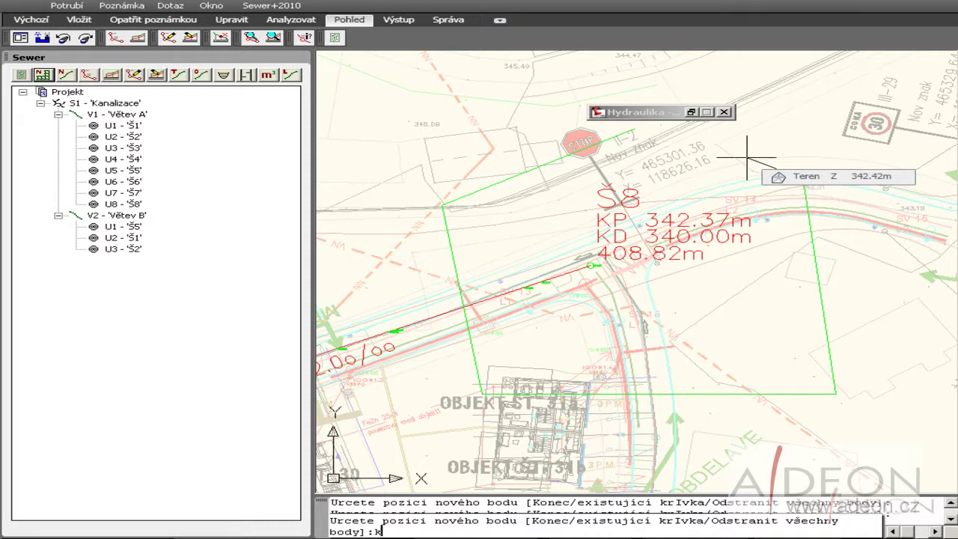
key(Return)
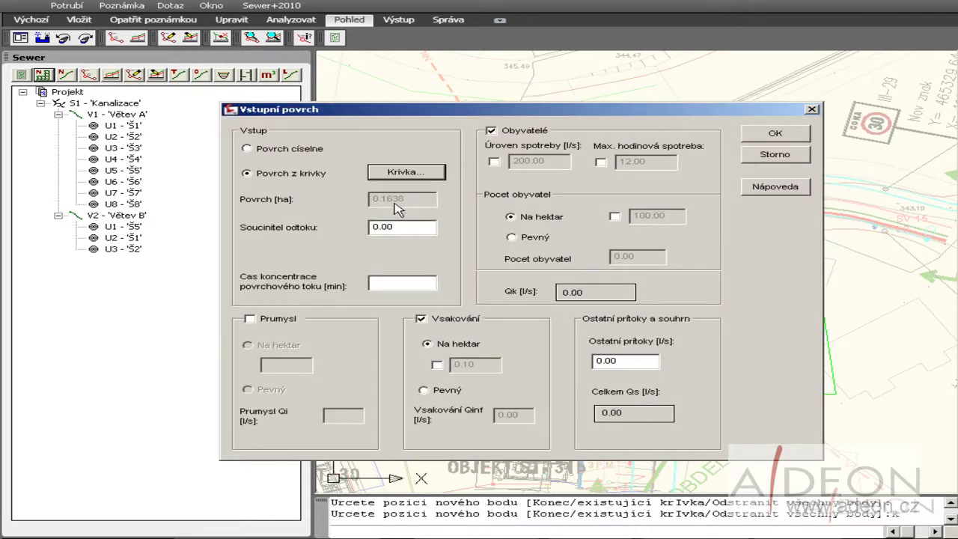
Set the runoff coefficient to 0.9 and save the surface input to pipe S1.V1.P5.
click(408, 226)
drag(420, 227, 302, 238)
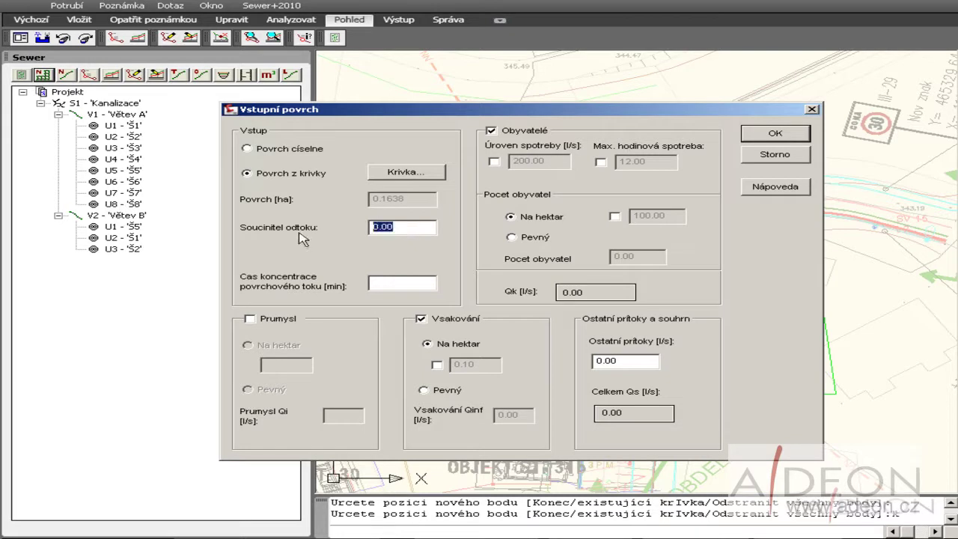
text(0)
click(771, 136)
click(264, 268)
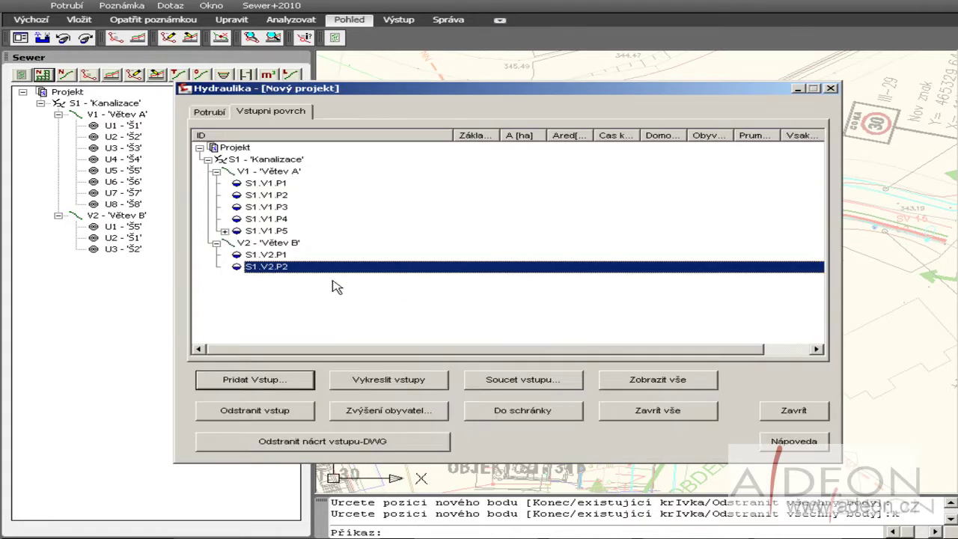
Add a 0.1 ha surface input with coefficient 0.9 to pipe S1.V2.P2, excluding population contribution.
right_click(275, 266)
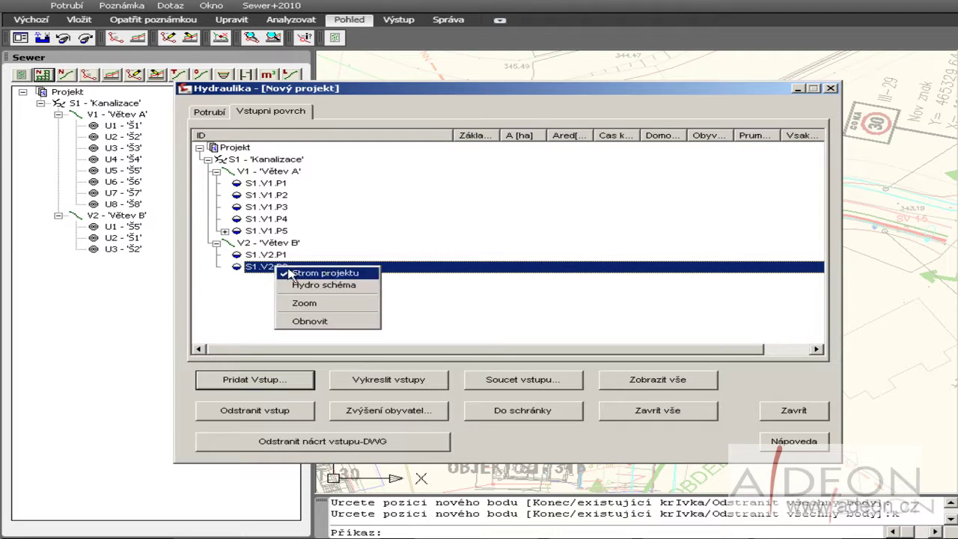
click(249, 285)
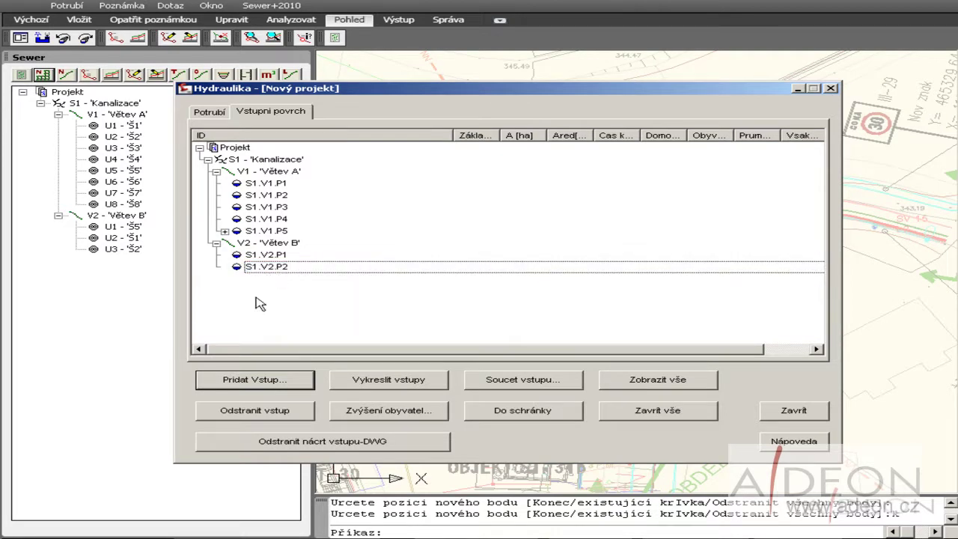
click(275, 271)
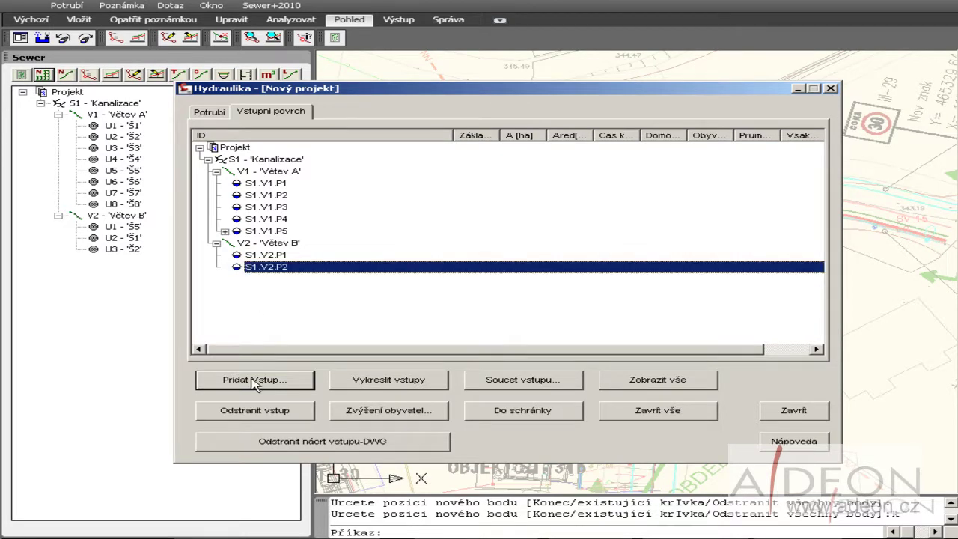
click(273, 381)
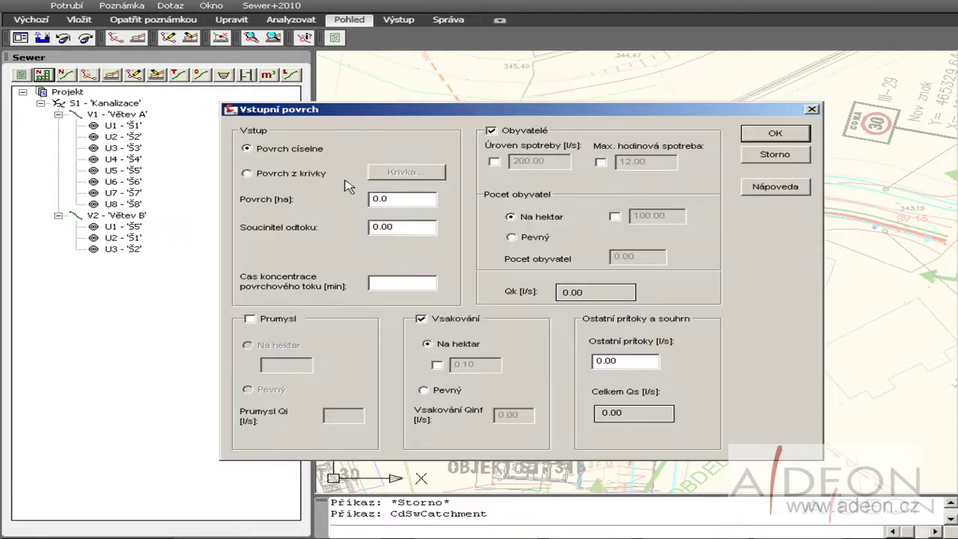
drag(379, 199, 389, 199)
text(0)
click(490, 132)
click(770, 134)
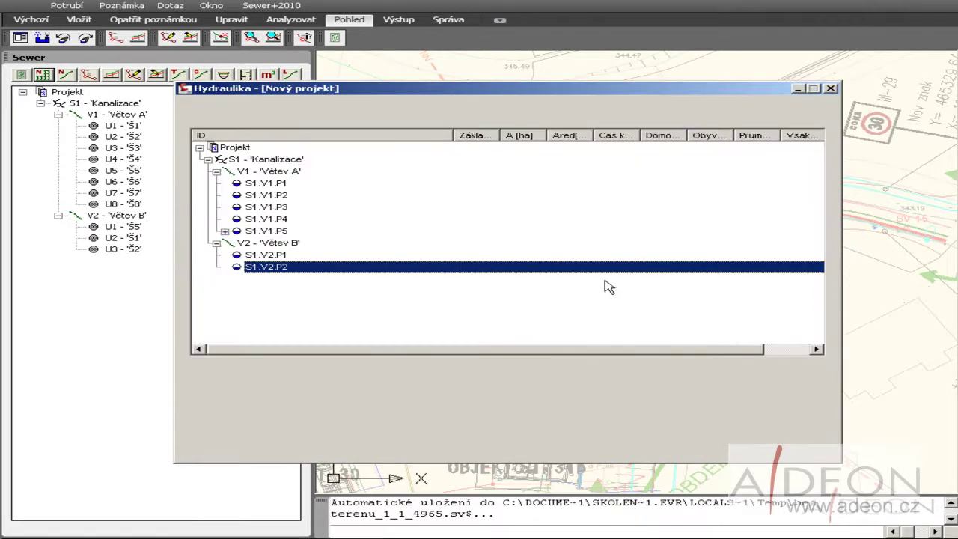
Expand pipes S1.V1.P5 and S1.V2.P2 to review surface inputs S1.V1.U8.A1 and S1.V2.U3.A1.
click(225, 232)
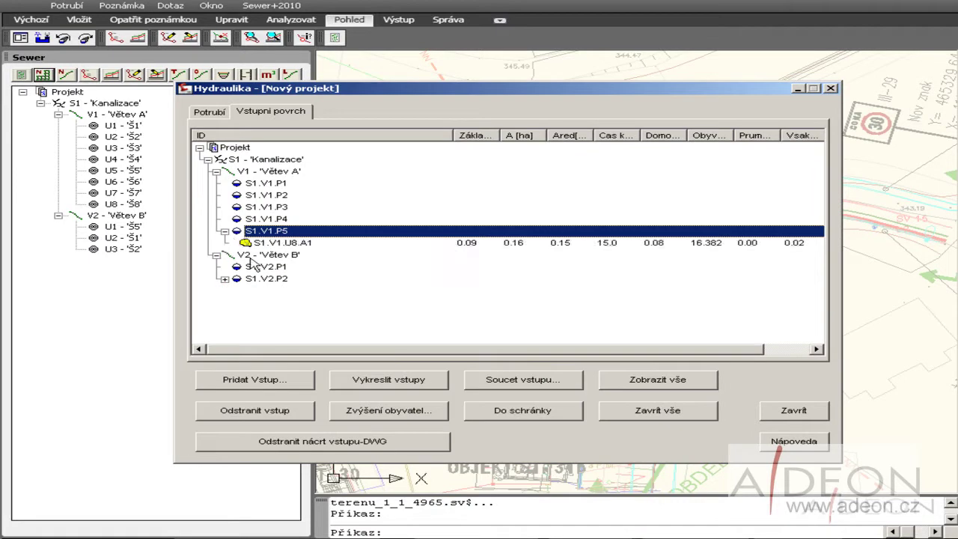
click(224, 278)
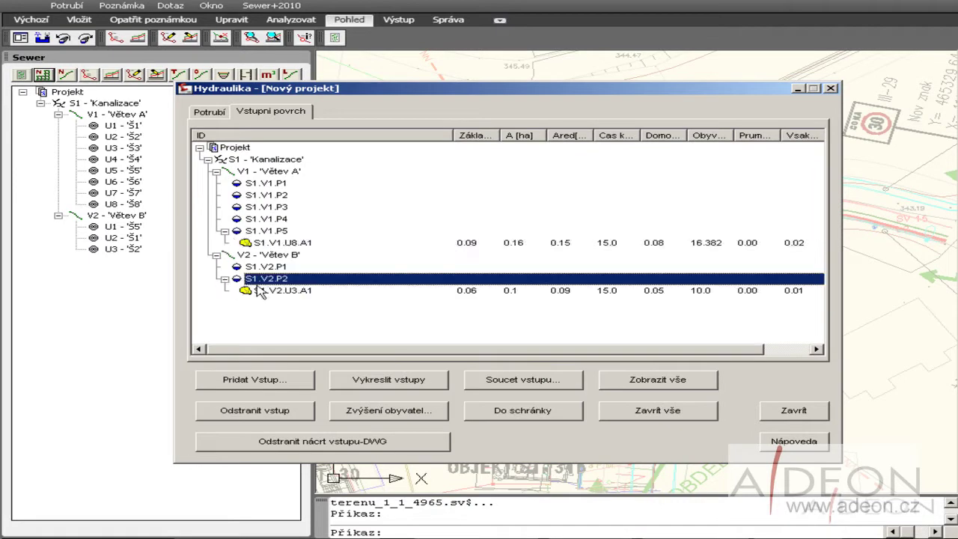
click(276, 242)
click(269, 290)
click(282, 244)
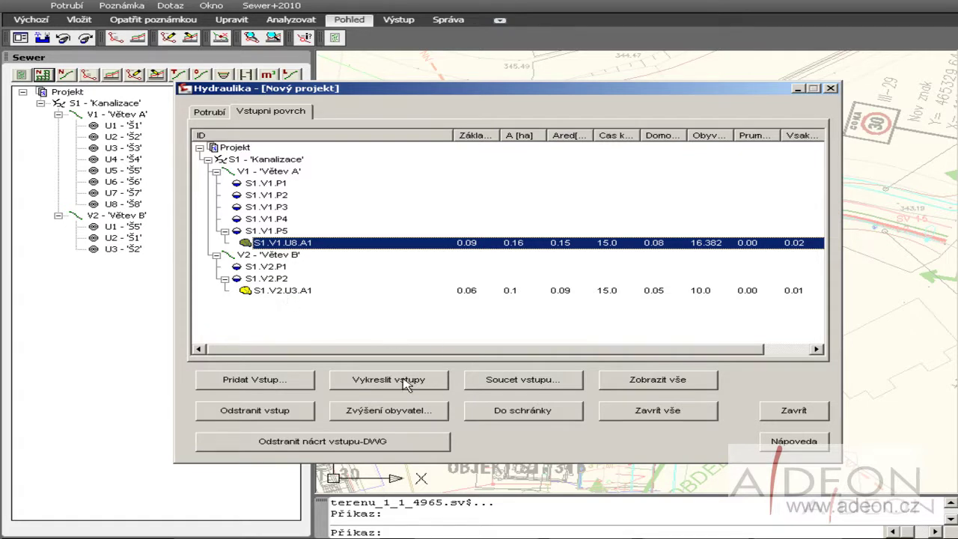
Close the Hydraulika window and zoom to the Š8 catchment labelled 0.16 ha, coefficient 0.90.
click(799, 411)
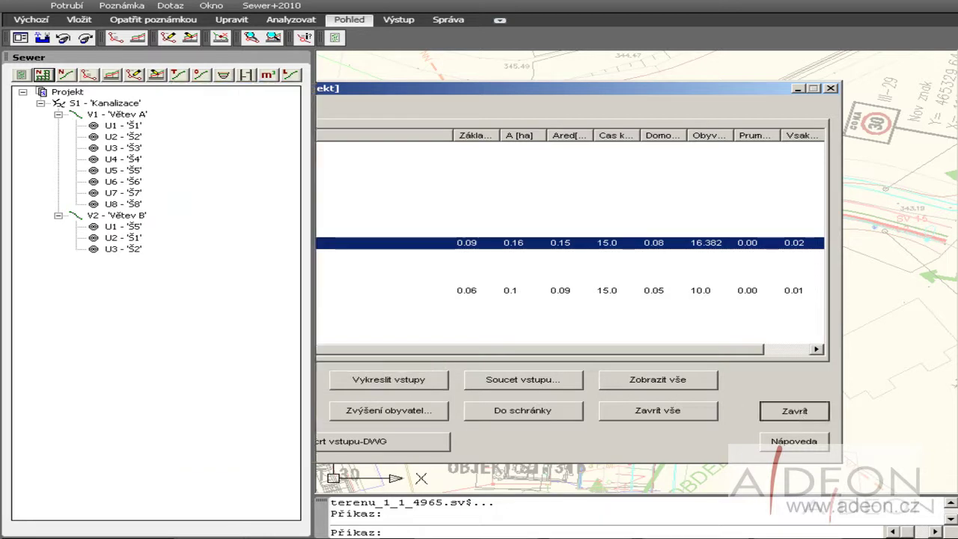
scroll(744, 242, down, 1)
scroll(782, 225, down, 4)
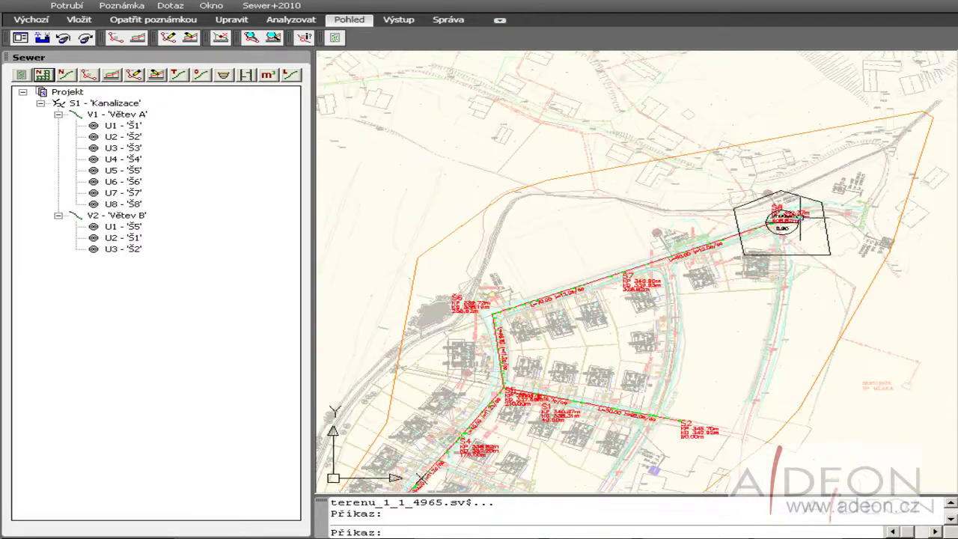
middle_drag(765, 265, 724, 258)
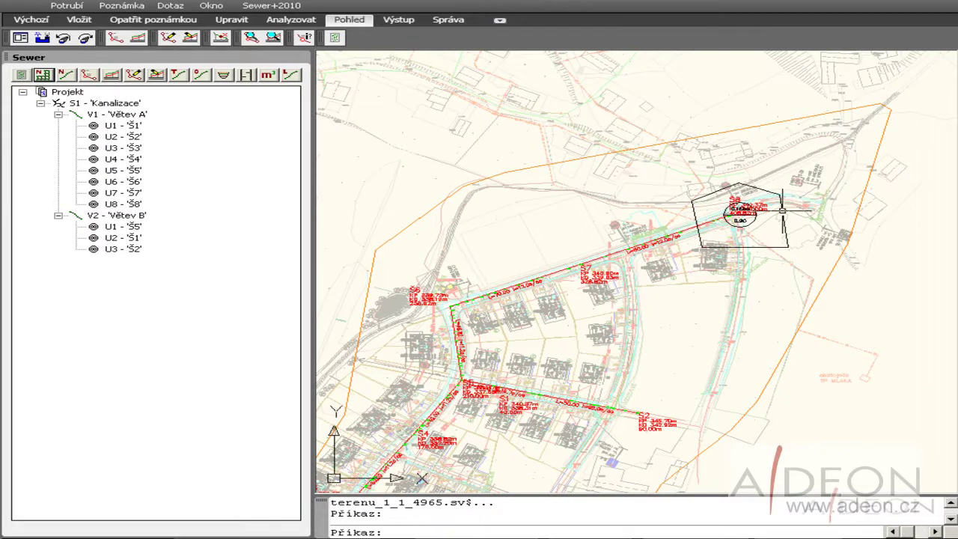
scroll(782, 211, up, 4)
scroll(723, 250, up, 2)
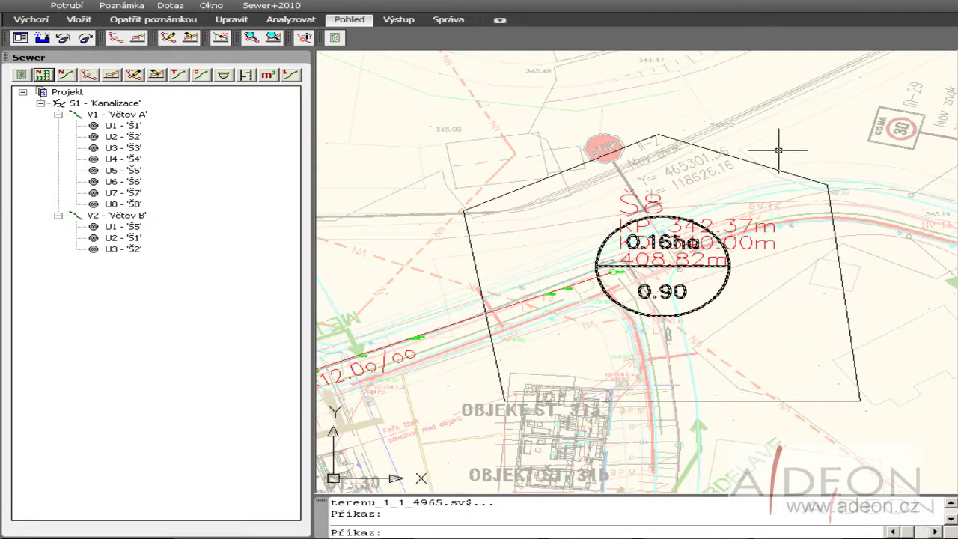
scroll(778, 150, down, 10)
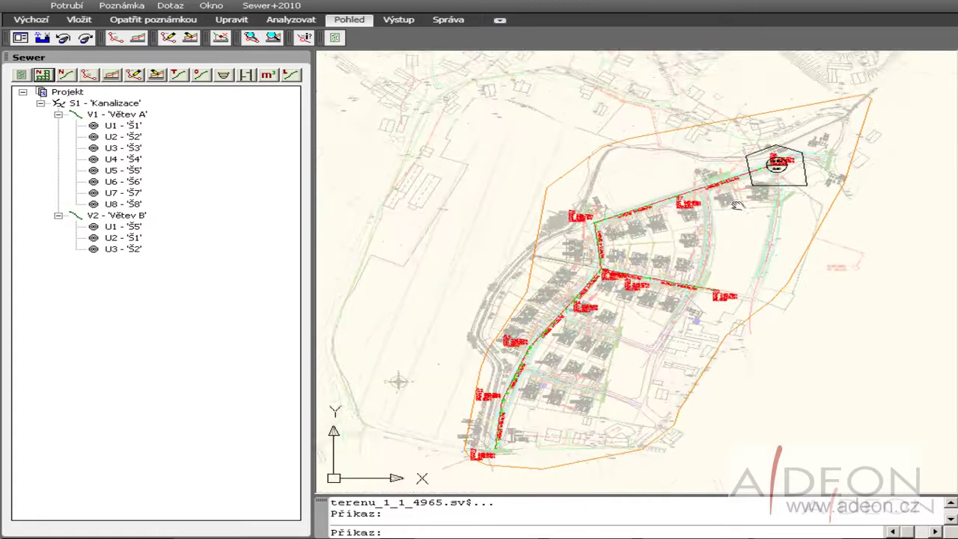
middle_drag(737, 205, 720, 193)
click(269, 6)
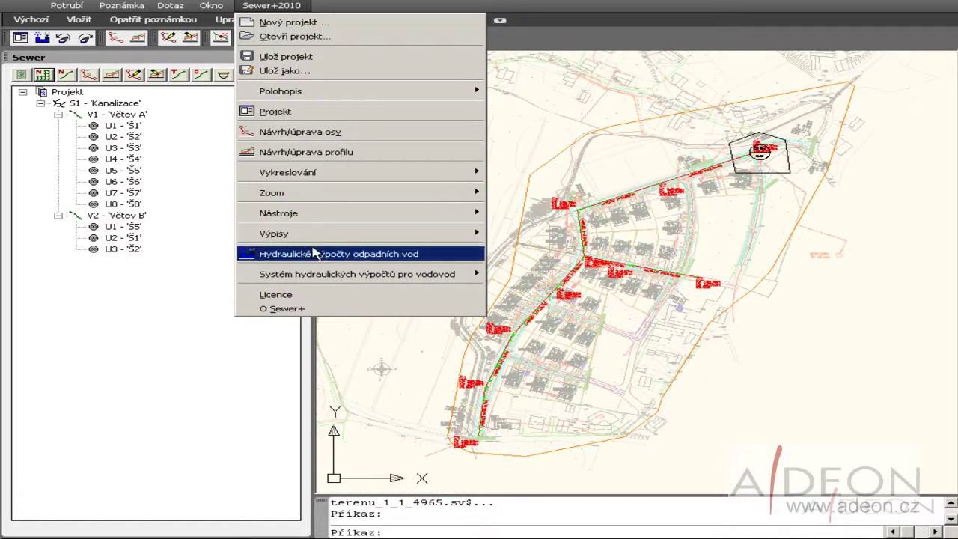
Reopen the wastewater hydraulic calculations and expand the tree to the pipes of branches V1 and V2.
click(306, 253)
double_click(292, 172)
double_click(293, 184)
click(297, 196)
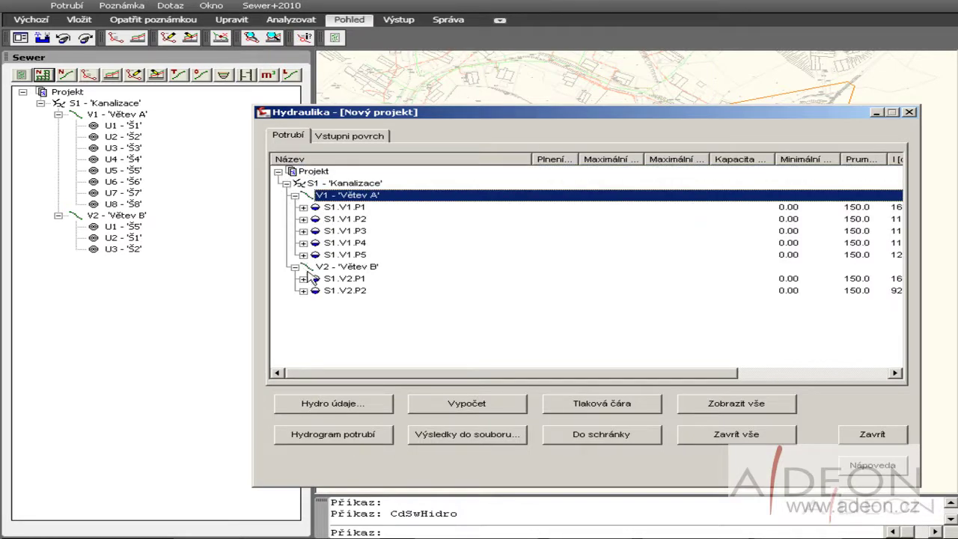
Accept the hydro data: rational method, 160 l/s 15-min rainfall, 3-year interval.
click(350, 404)
drag(519, 145, 524, 86)
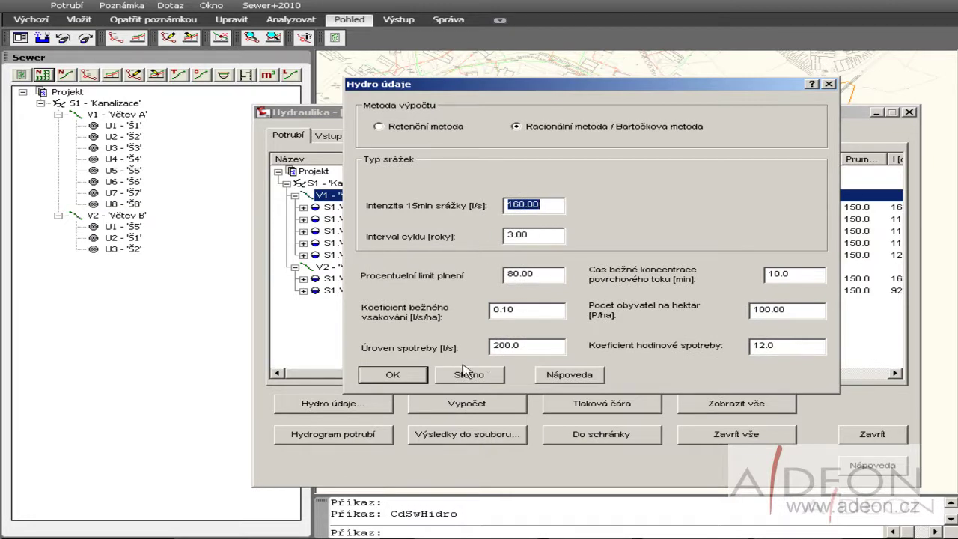
click(401, 377)
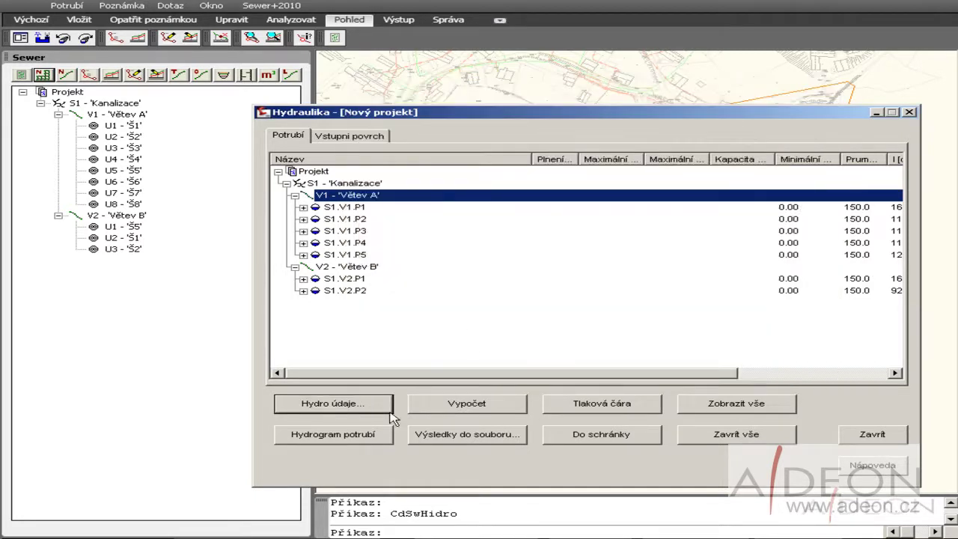
Calculate the whole system's hydraulics using Hobas pipes.
click(463, 409)
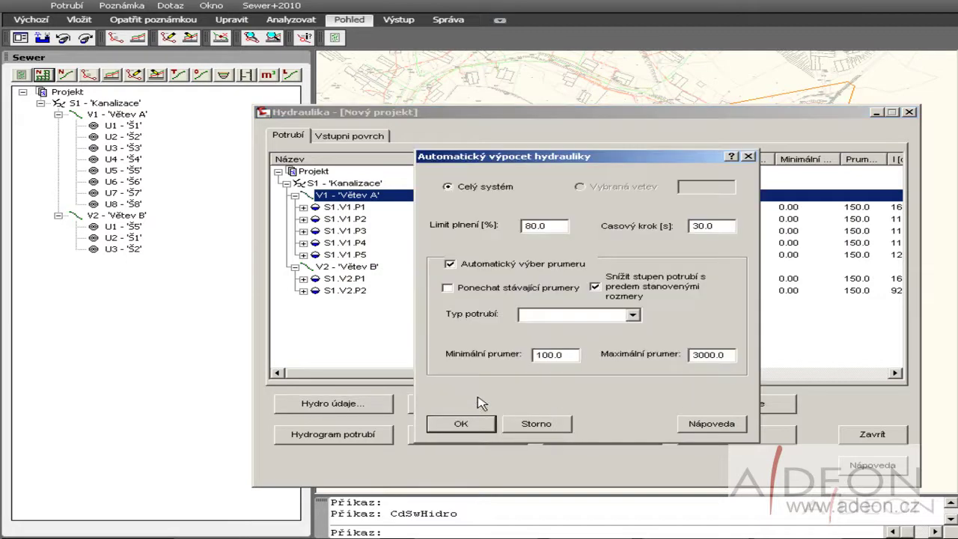
drag(557, 157, 566, 66)
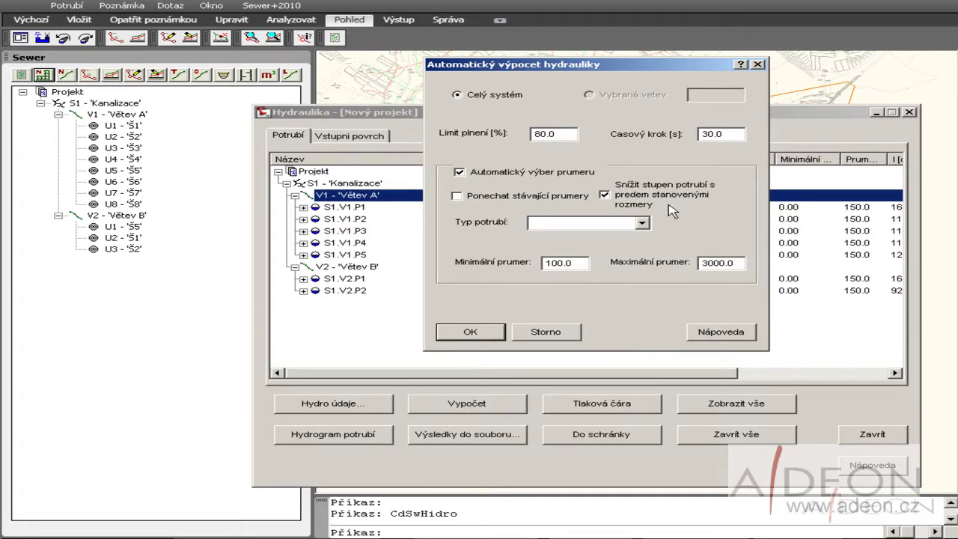
click(642, 223)
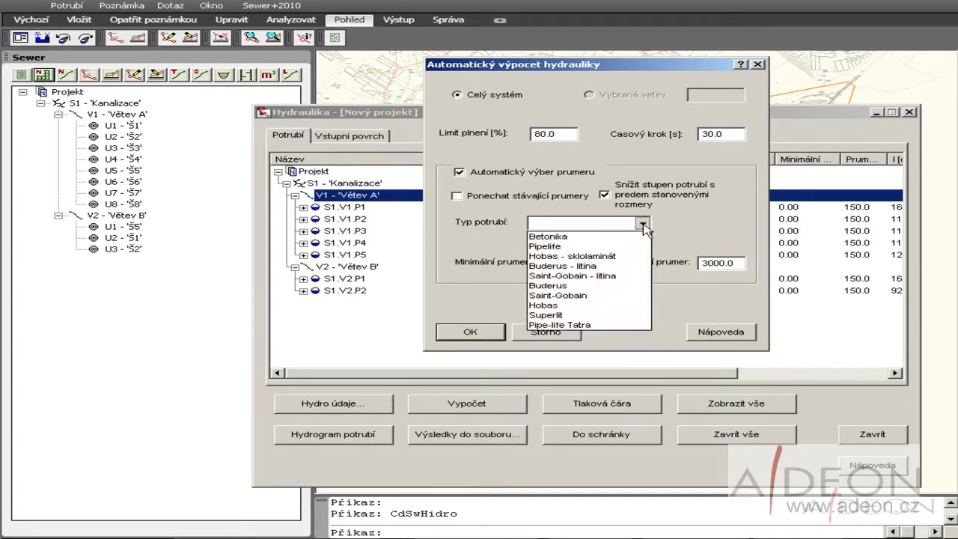
click(570, 305)
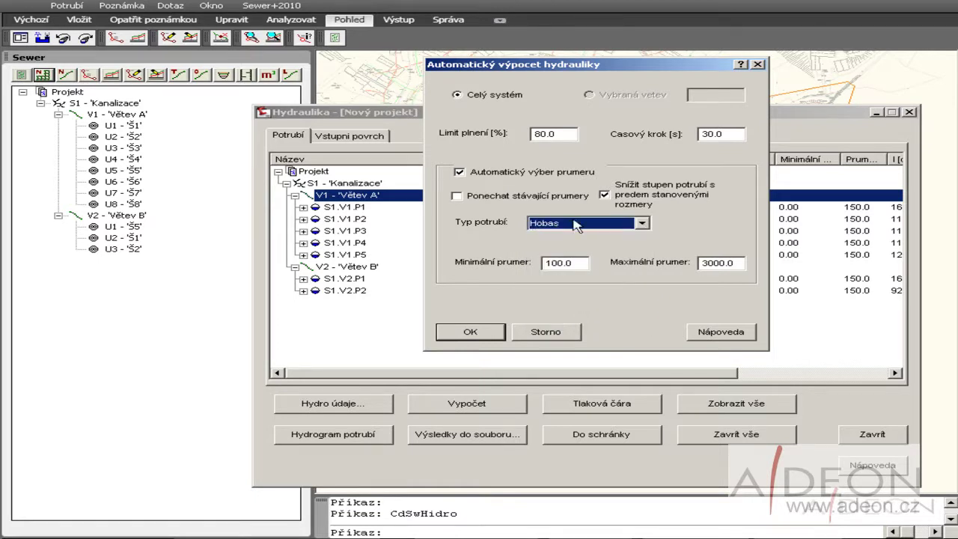
click(479, 338)
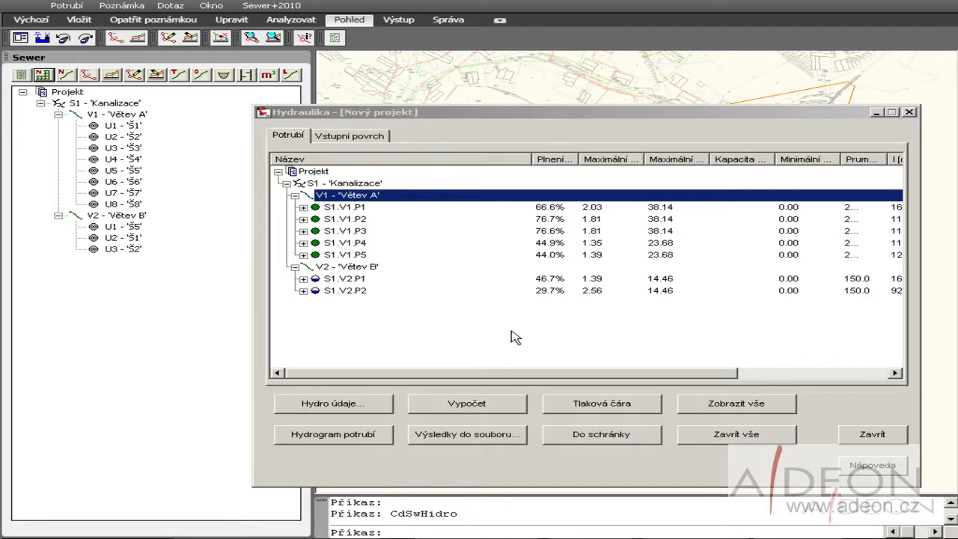
Widen the Průměr column and review pipe results, fillings 29.7% to 76.7%, diameters 150–200 mm.
click(915, 156)
drag(636, 373, 656, 374)
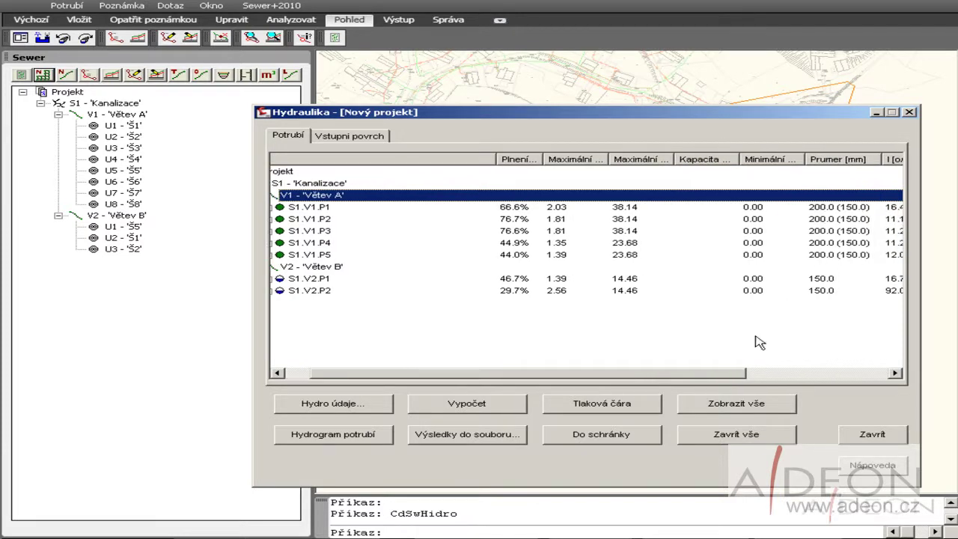
drag(643, 373, 582, 373)
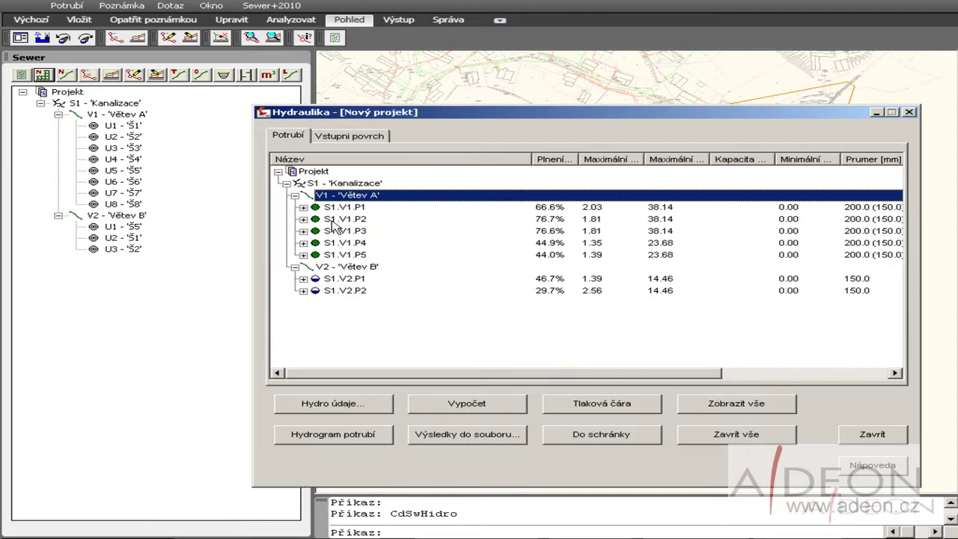
key(Down)
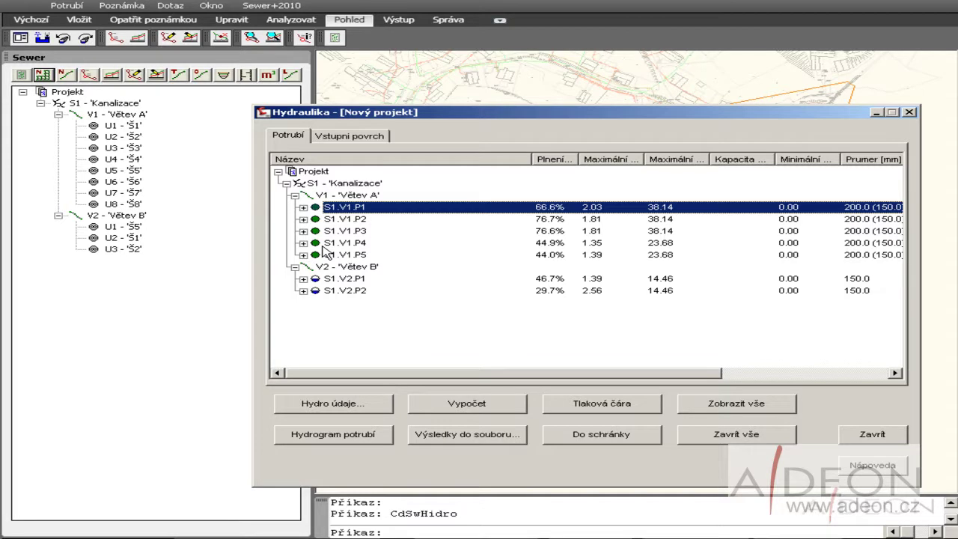
click(369, 266)
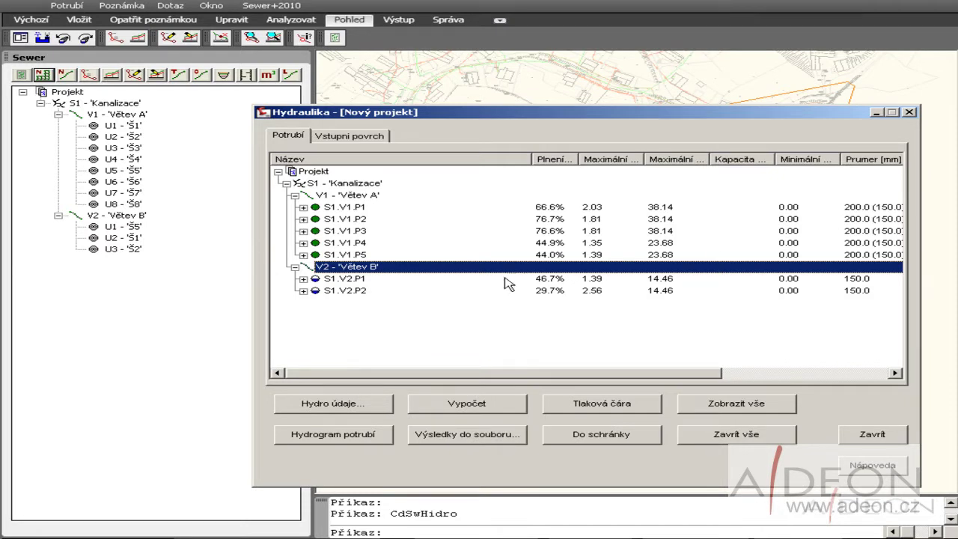
click(350, 281)
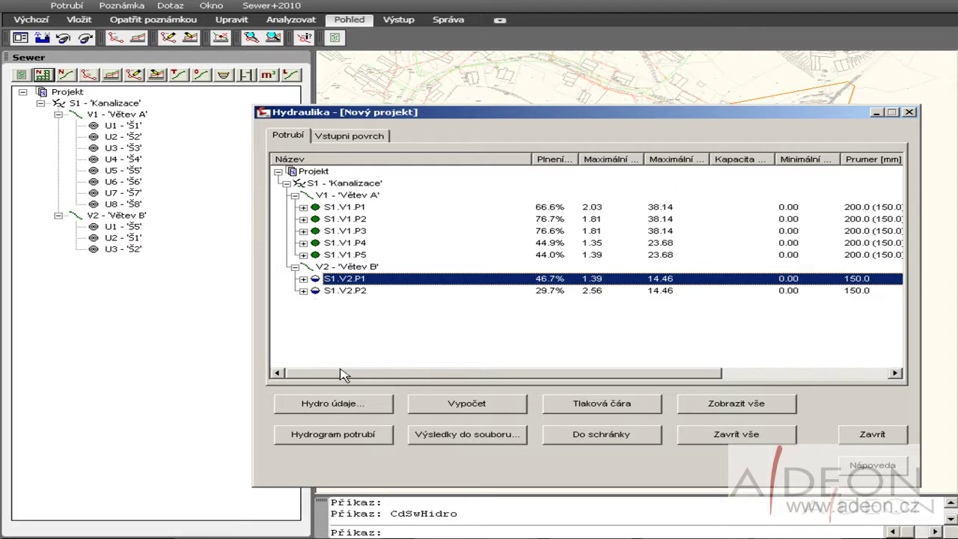
drag(353, 380, 389, 380)
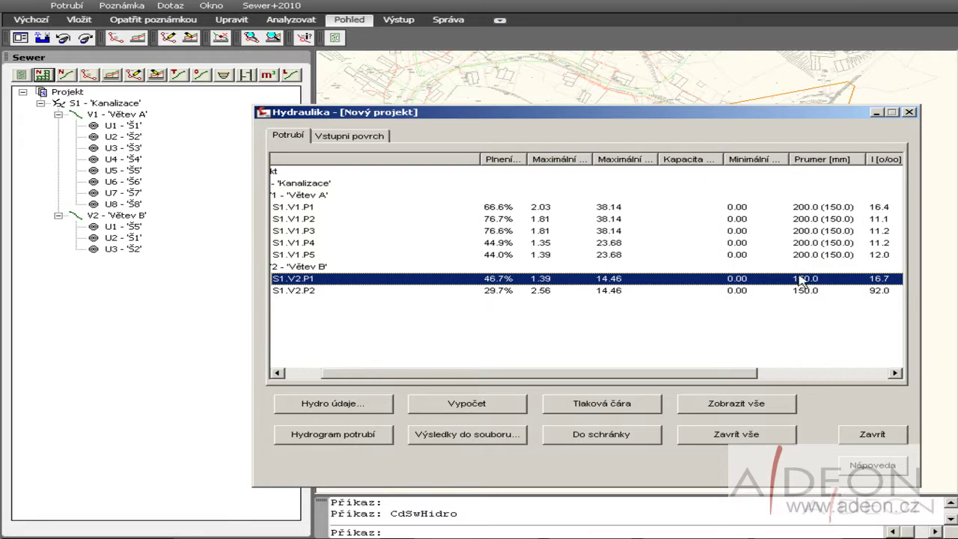
drag(654, 366, 542, 378)
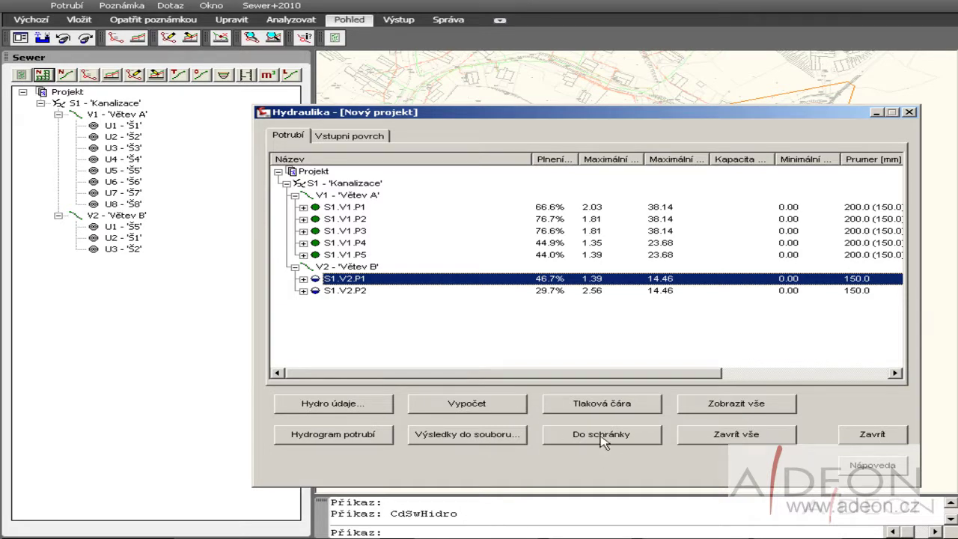
Copy the whole project's hydraulic results to the clipboard and close the Hydraulika window.
click(345, 184)
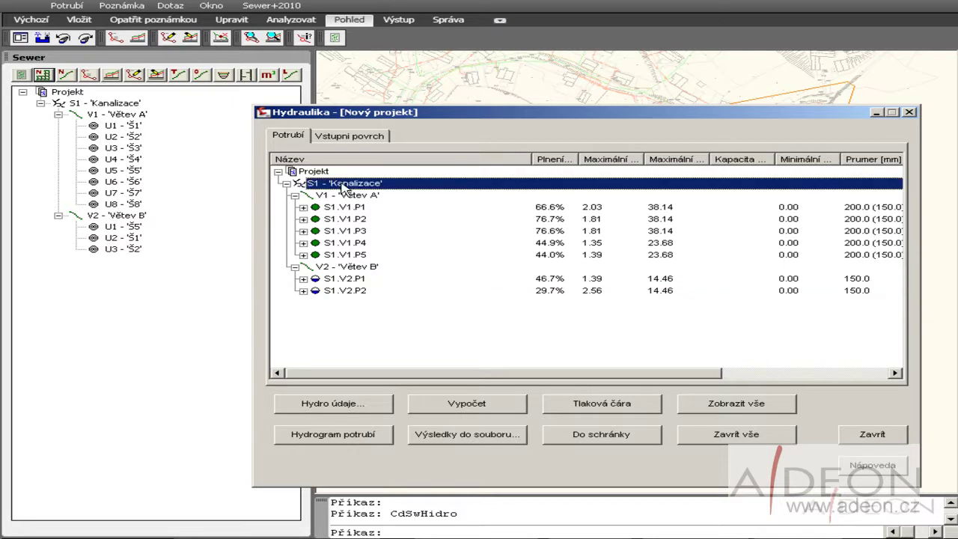
click(315, 172)
click(582, 435)
click(872, 435)
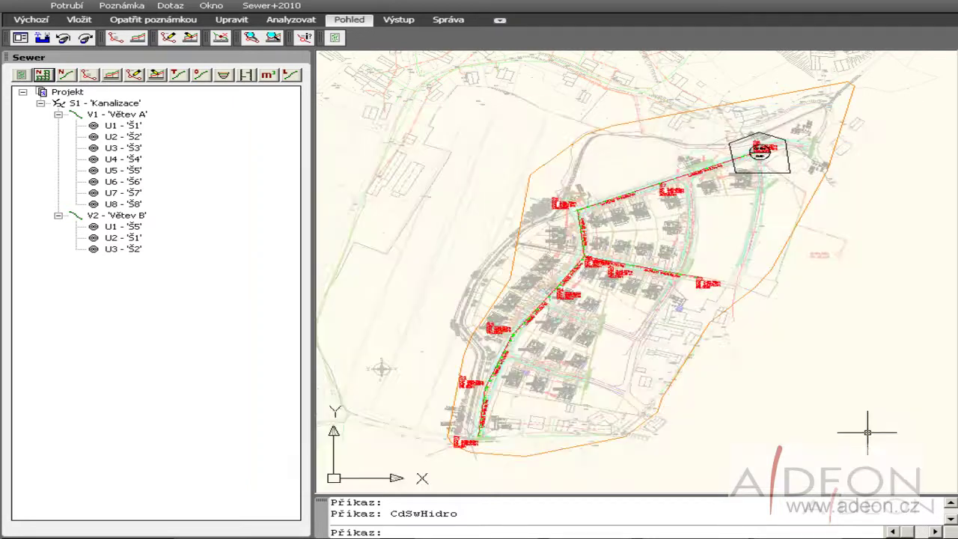
Paste the results table into the drawing to the right of the sewer network.
scroll(723, 342, down, 3)
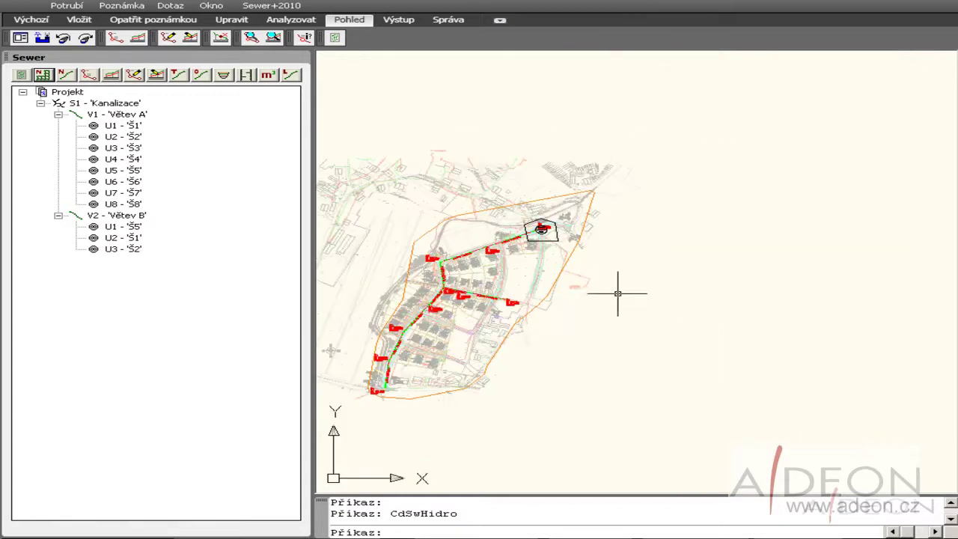
right_click(618, 294)
click(578, 343)
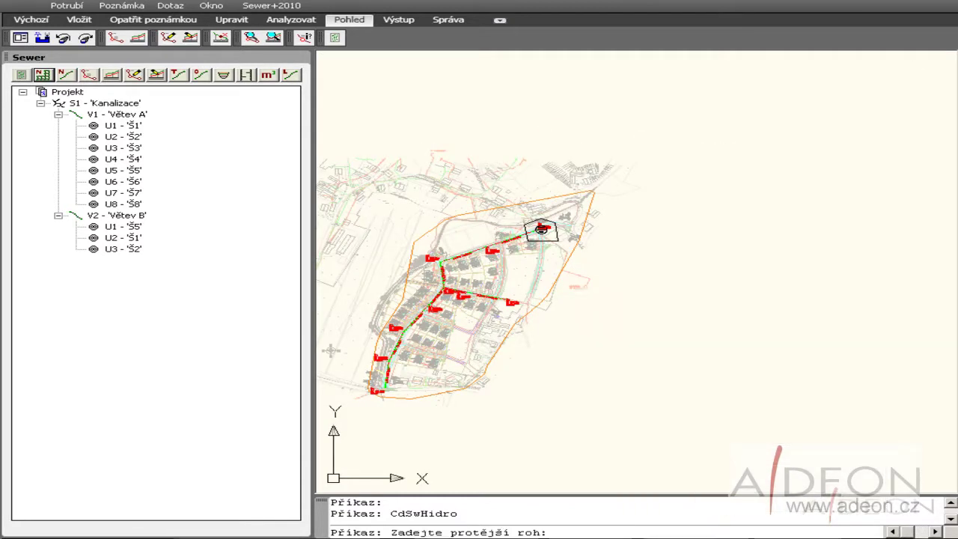
click(695, 304)
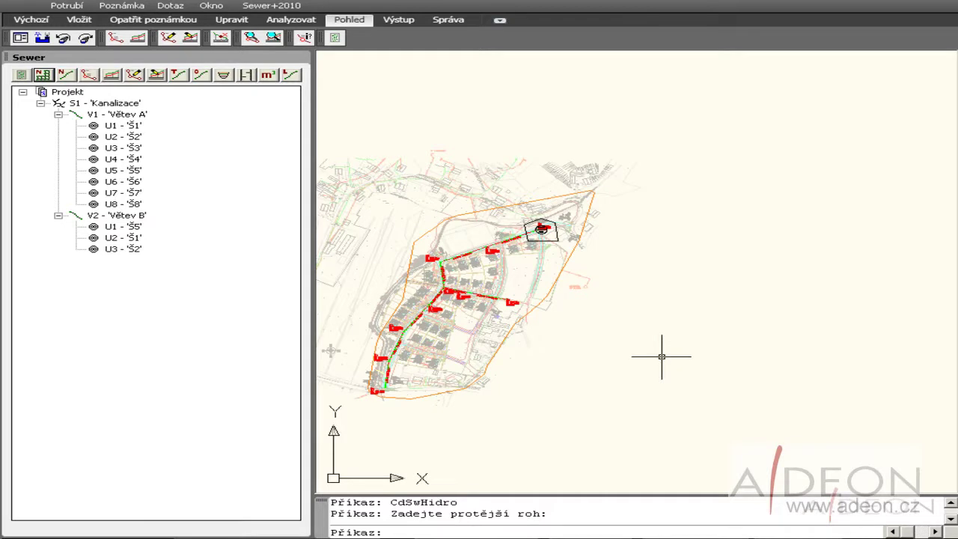
key(ctrl+v)
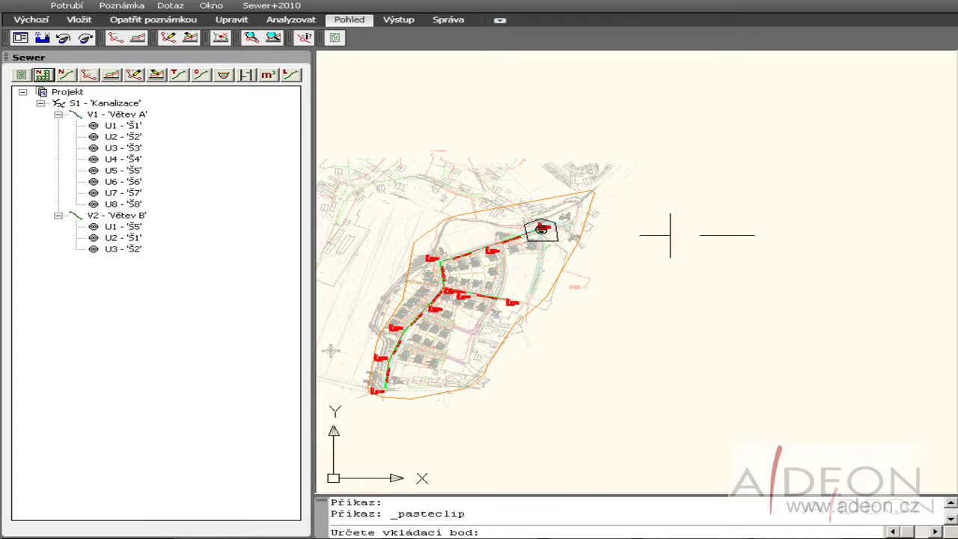
click(661, 210)
scroll(712, 218, up, 2)
scroll(712, 217, up, 3)
scroll(727, 219, up, 3)
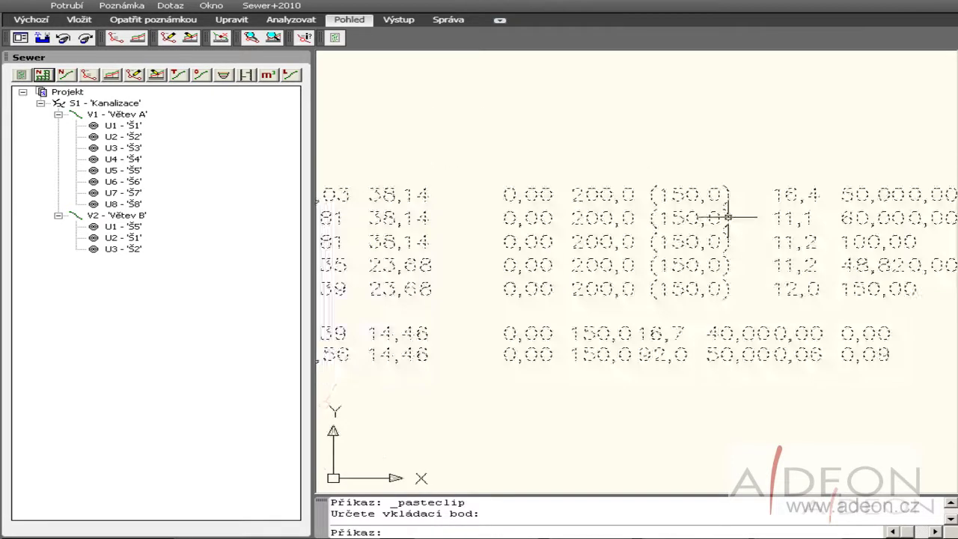
scroll(727, 218, down, 3)
key(Escape)
scroll(727, 219, up, 3)
scroll(727, 218, down, 1)
scroll(722, 225, down, 2)
scroll(791, 289, down, 1)
scroll(705, 203, down, 1)
scroll(705, 203, down, 2)
scroll(705, 203, down, 2)
scroll(810, 159, down, 1)
scroll(810, 159, down, 1)
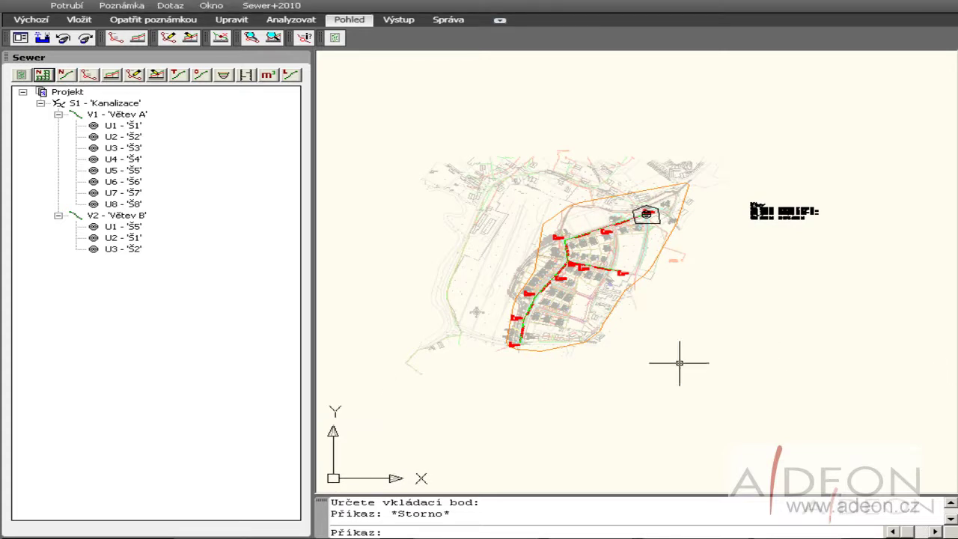
Review the terrain points of branch S1.V2 'Větev B', then bring up its still-empty objects list.
click(180, 77)
drag(423, 51, 493, 56)
click(337, 87)
mouse_move(672, 103)
mouse_down()
mouse_move(681, 161)
mouse_move(677, 91)
mouse_up()
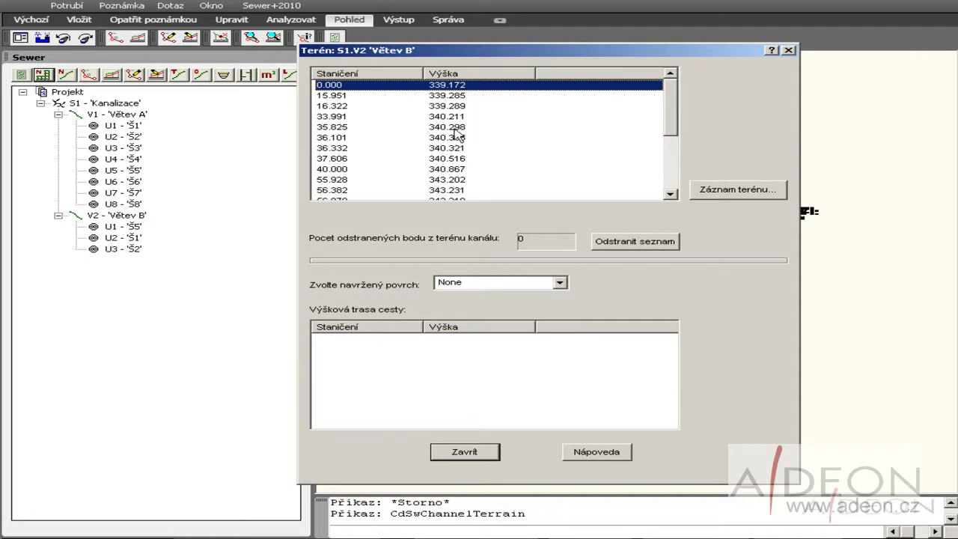
click(469, 452)
click(201, 75)
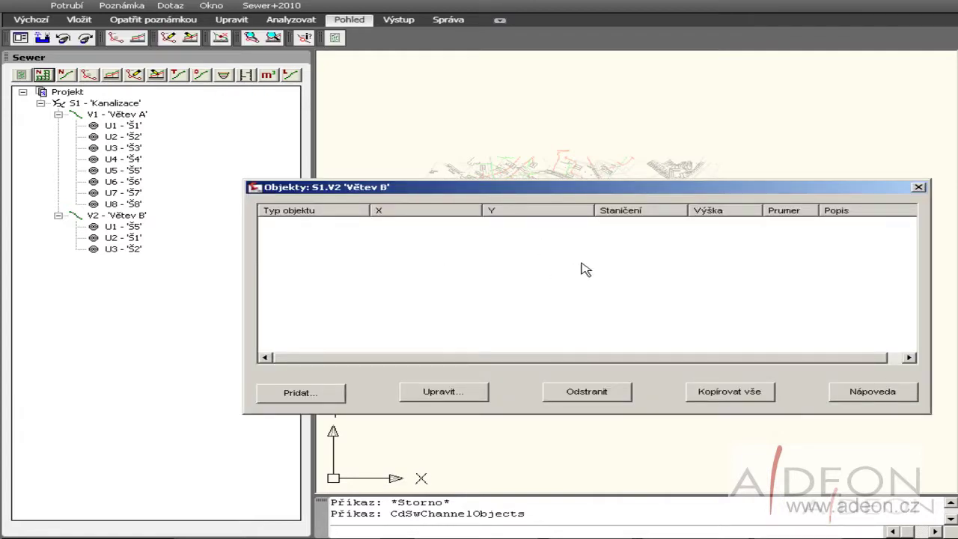
Add a Protnutí crossing on the pipe near Š3 (station 115.451), depth-defined, ø300, described 'Křížení'.
drag(590, 195, 571, 188)
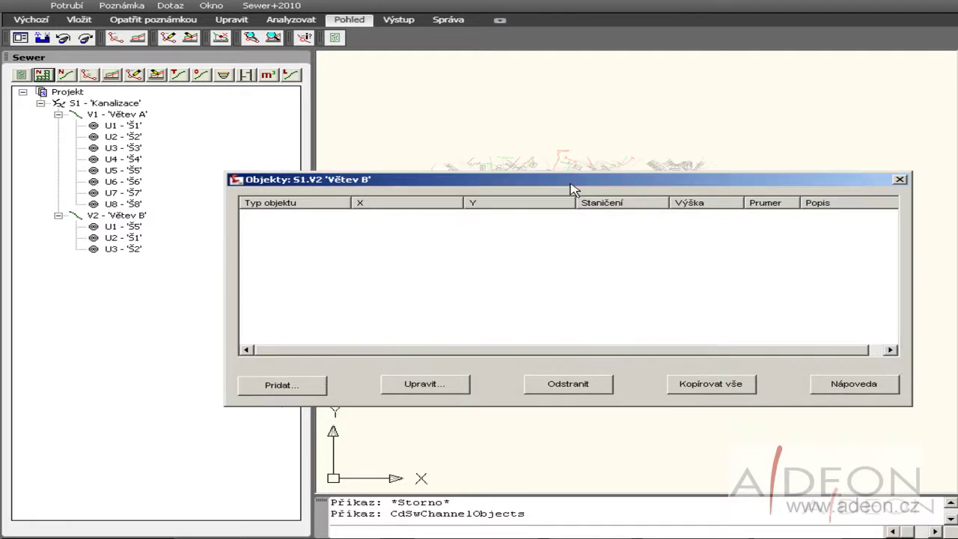
click(287, 384)
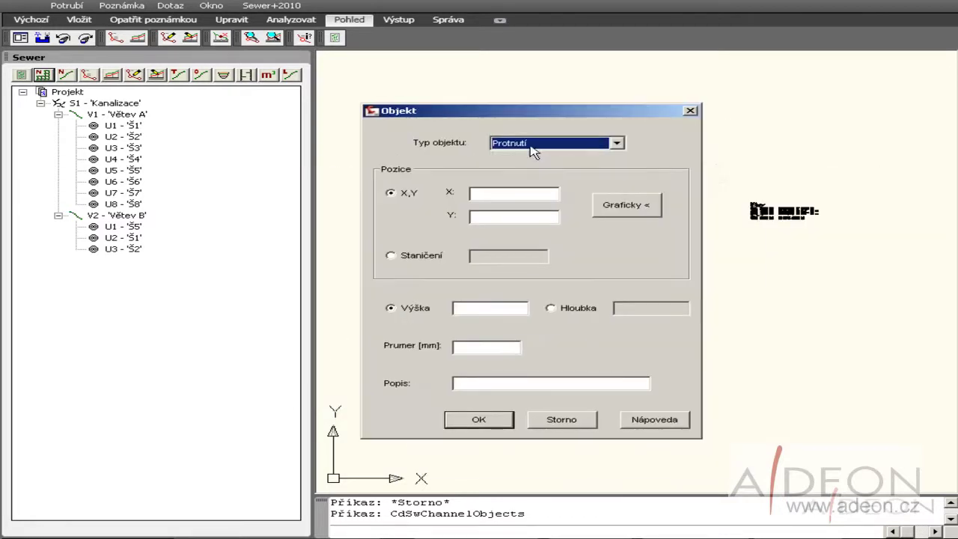
click(538, 145)
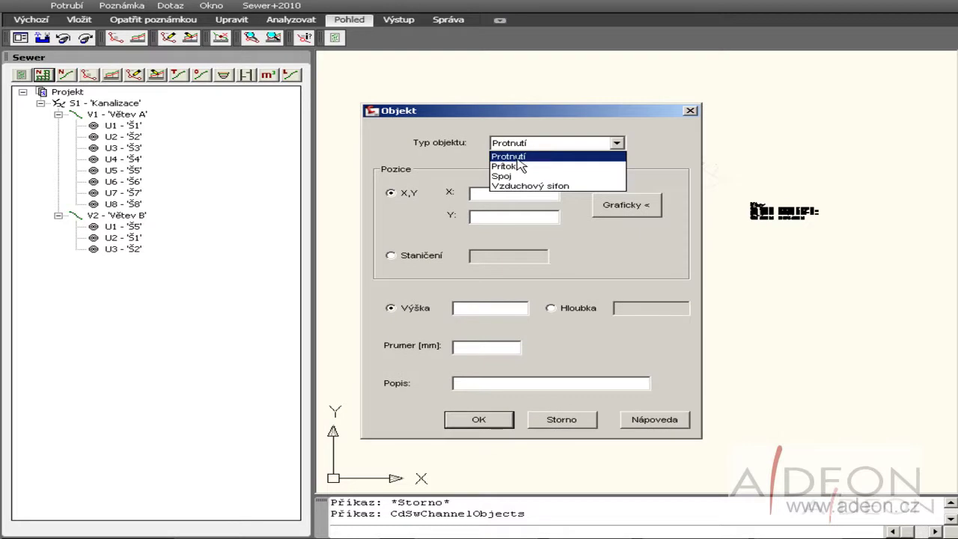
click(520, 156)
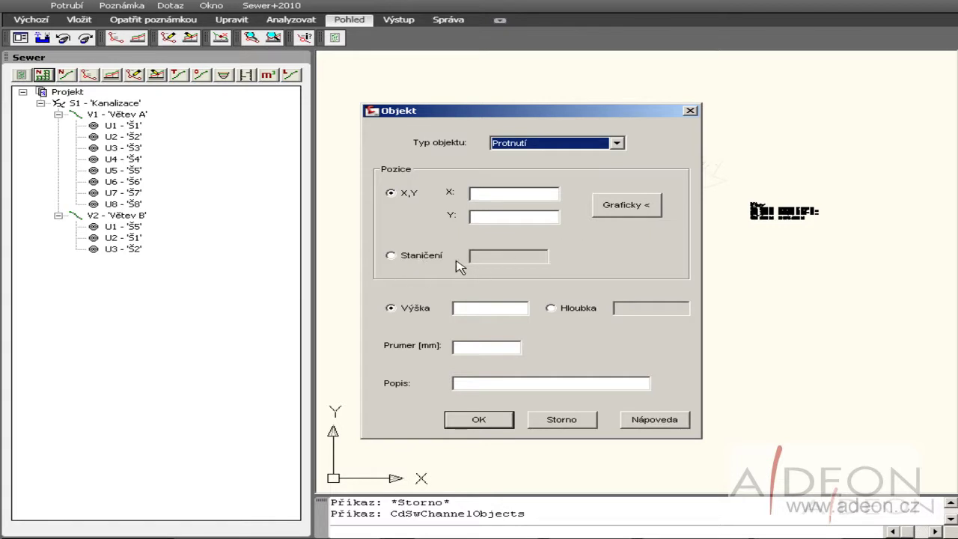
click(633, 205)
scroll(599, 316, up, 2)
scroll(576, 307, up, 4)
scroll(546, 297, up, 2)
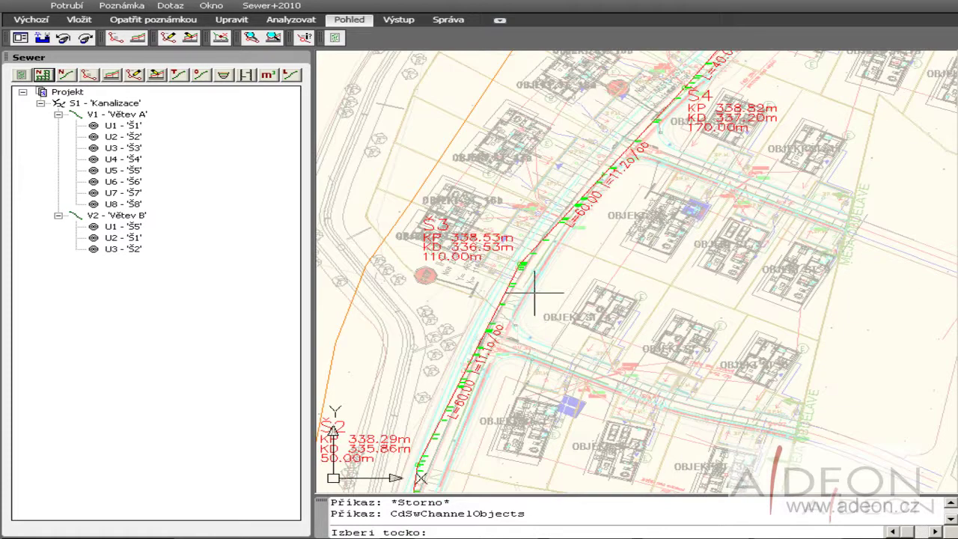
click(521, 288)
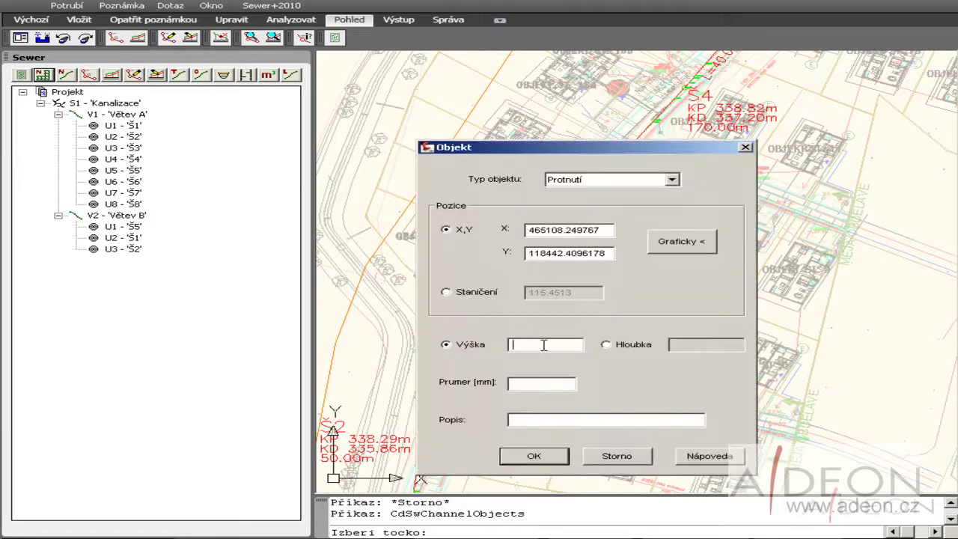
click(619, 346)
text(Křížení)
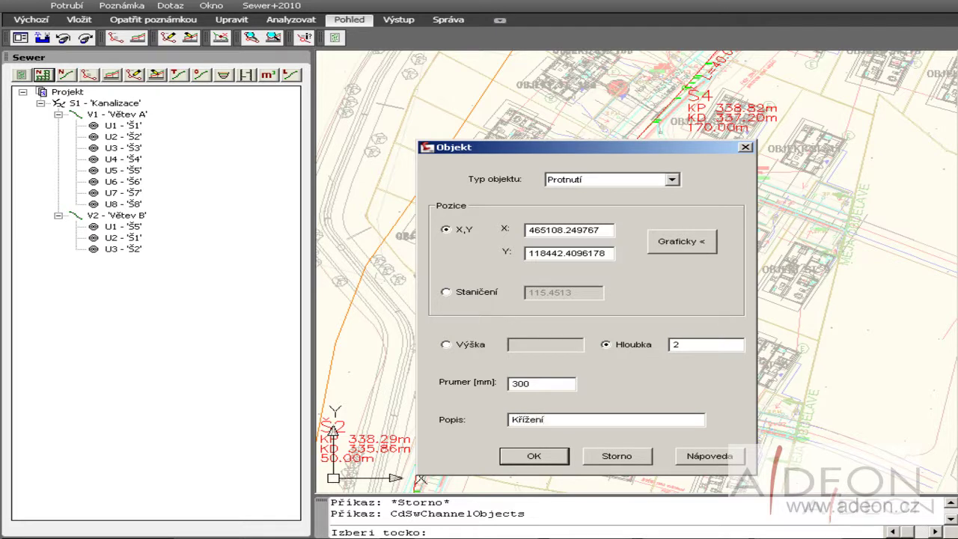
click(539, 458)
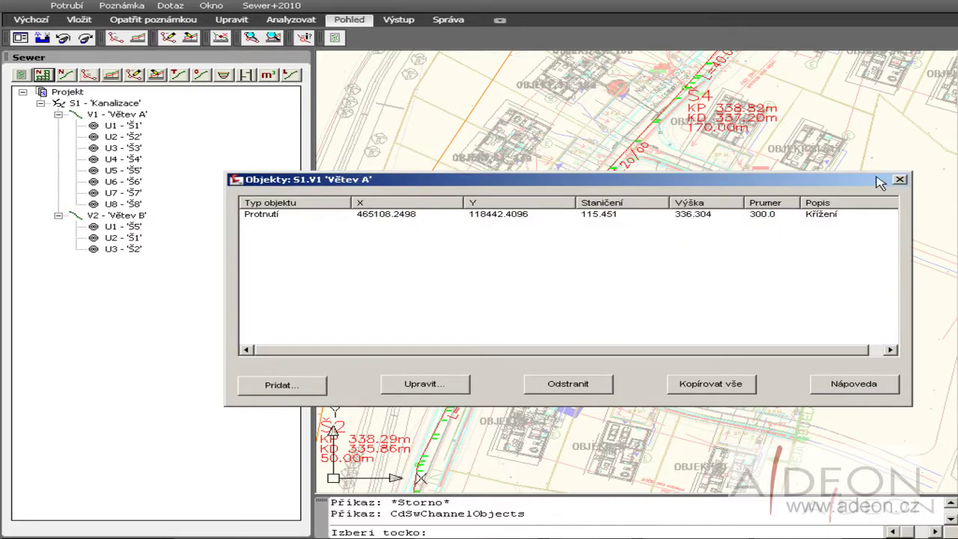
click(900, 183)
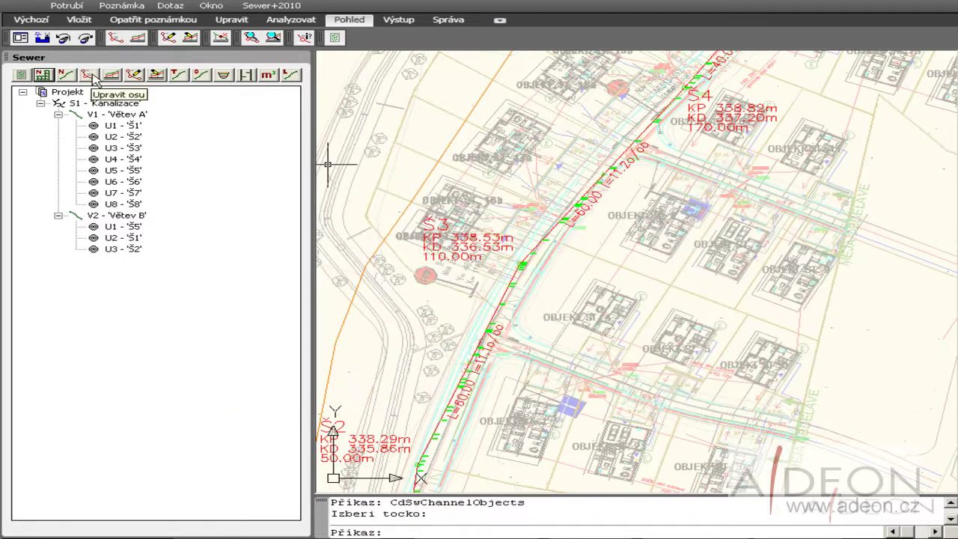
Redraw all profiles and zoom in on the 336.30, ø300 crossing near Š3 in the longitudinal profile.
click(157, 78)
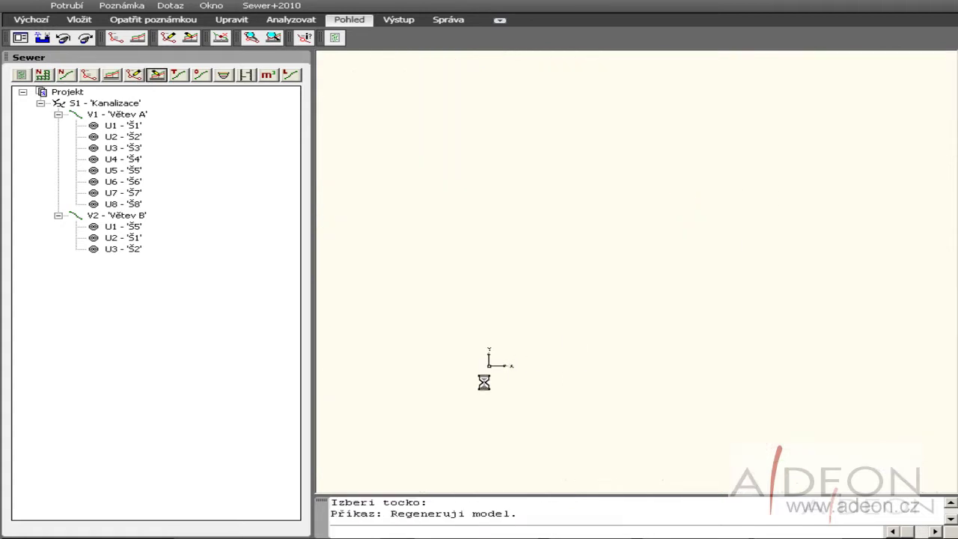
scroll(588, 363, up, 2)
scroll(753, 469, up, 2)
scroll(565, 337, up, 4)
mouse_move(560, 274)
middle_down()
mouse_move(597, 226)
mouse_move(627, 68)
middle_up()
scroll(609, 171, down, 2)
scroll(568, 337, up, 2)
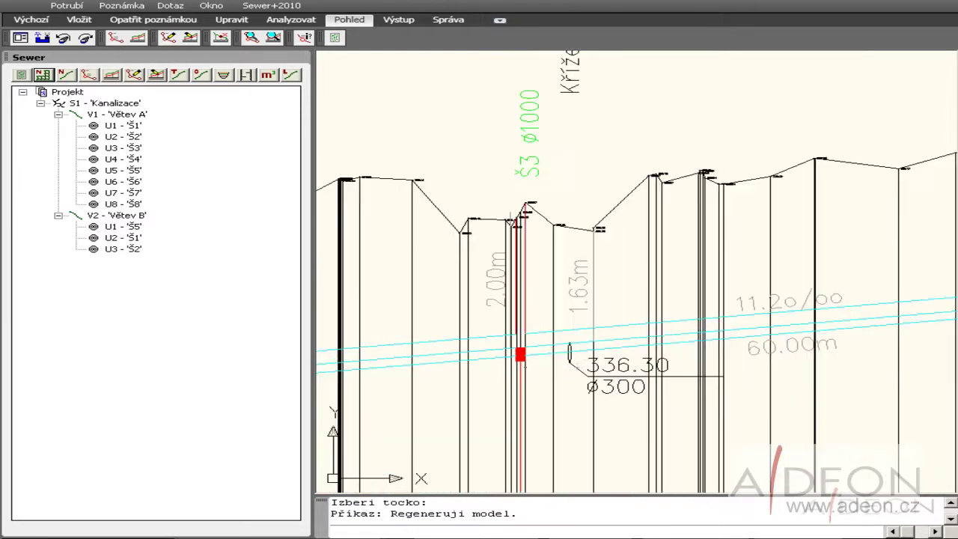
scroll(561, 340, up, 1)
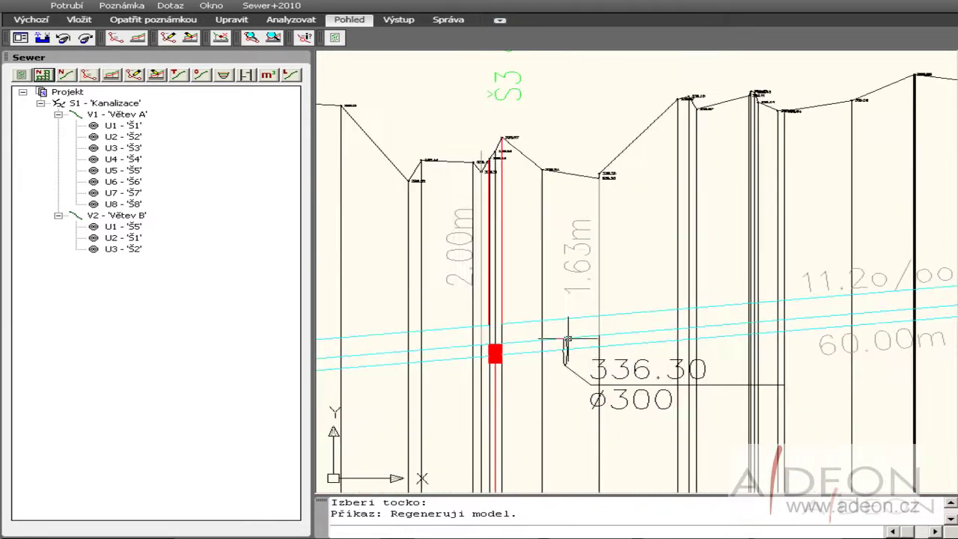
scroll(561, 350, down, 2)
scroll(564, 363, down, 1)
scroll(564, 363, down, 2)
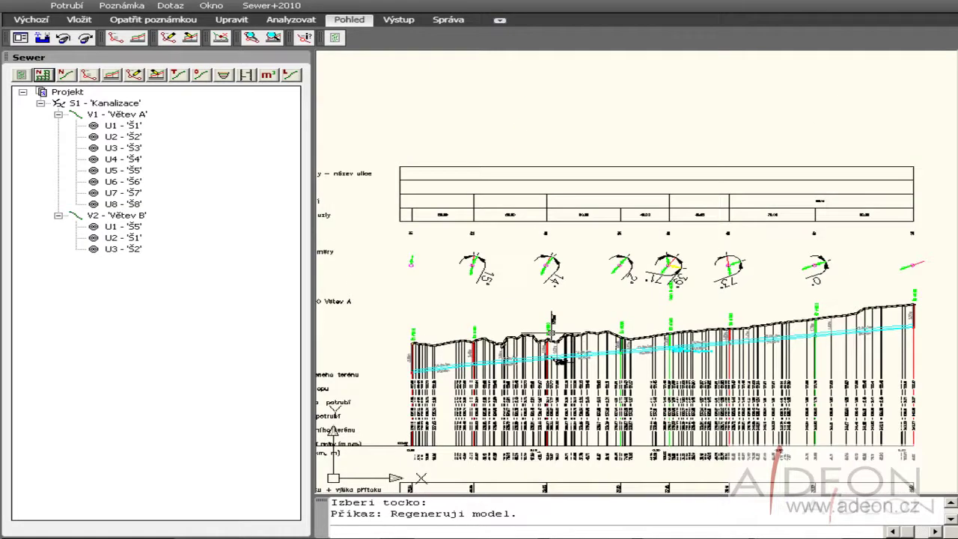
Set the base cross-profile to Asfalt, thickness 10, Pláň 40, 0.5 bottom width per side, route angle 0.
click(225, 77)
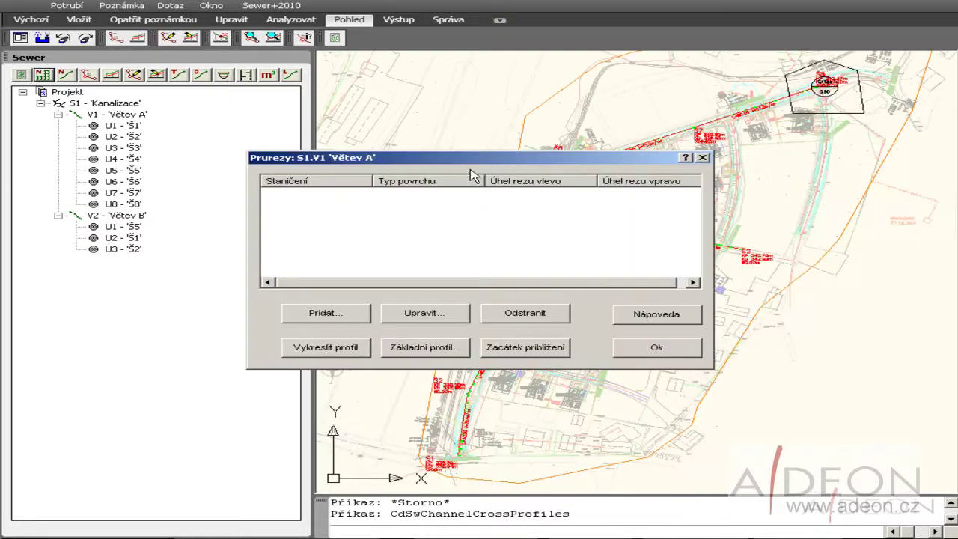
drag(531, 168, 648, 165)
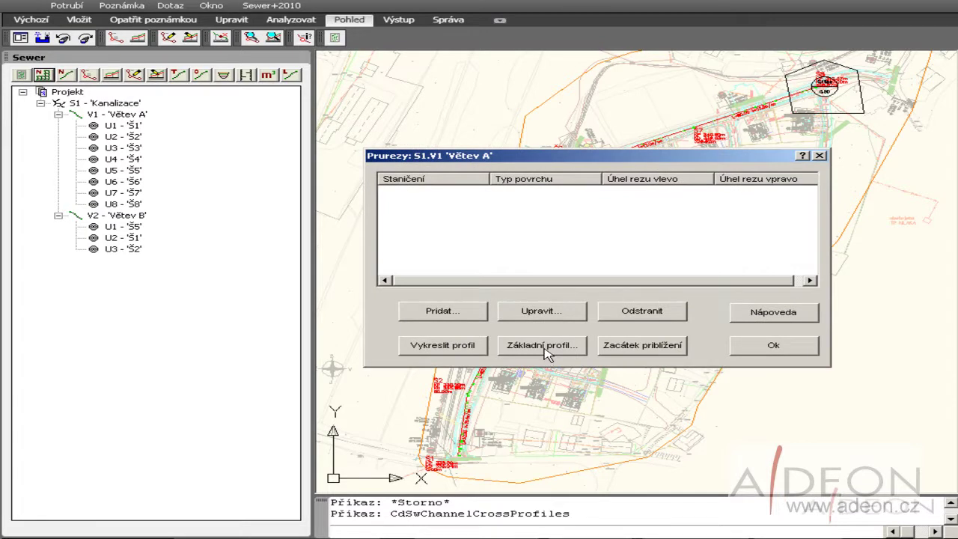
click(546, 352)
click(524, 234)
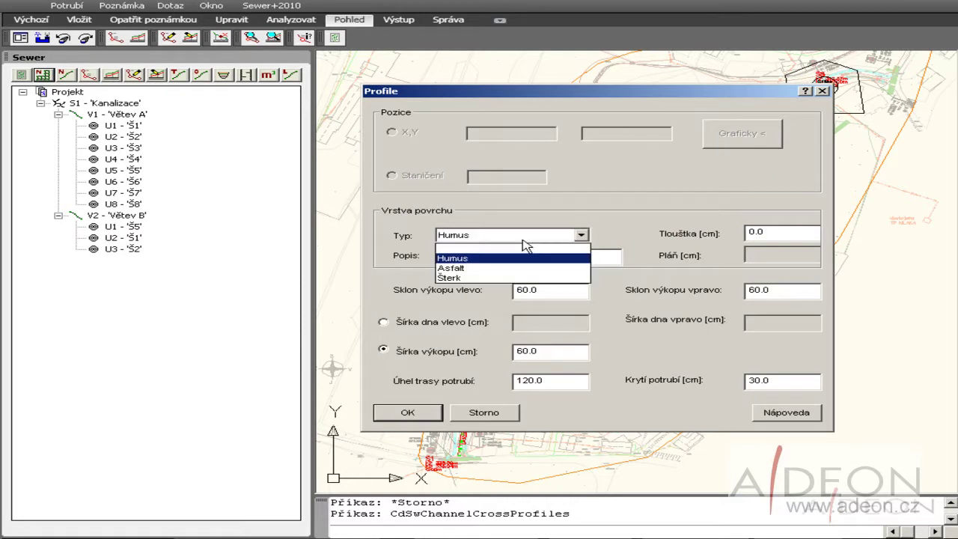
click(468, 265)
double_click(783, 231)
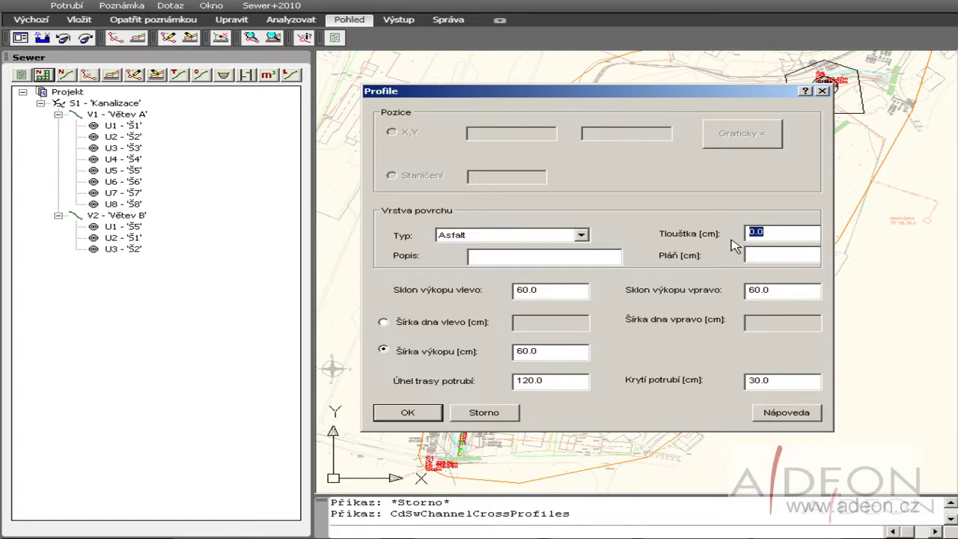
text(10)
click(763, 258)
click(384, 323)
key(Tab)
text(0.5)
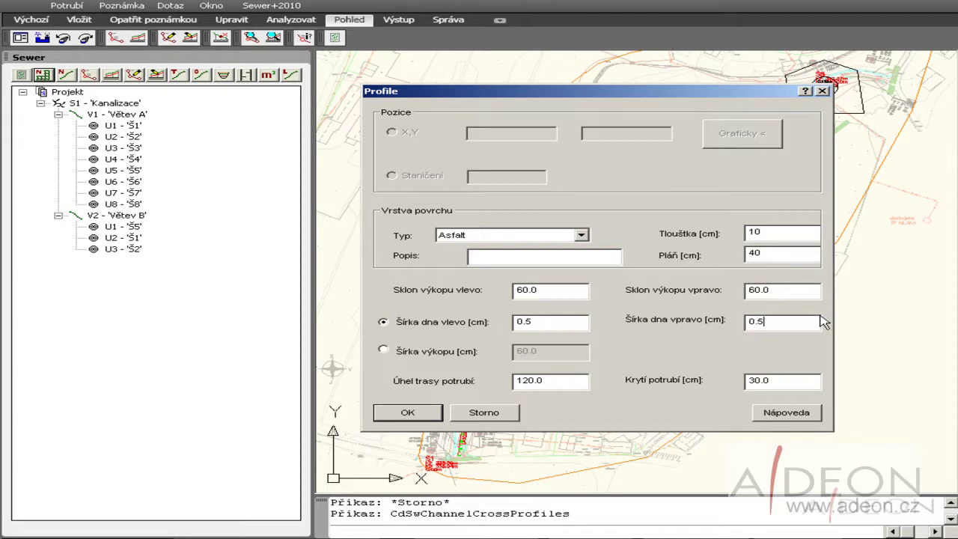
drag(562, 378, 404, 389)
text(0)
click(408, 413)
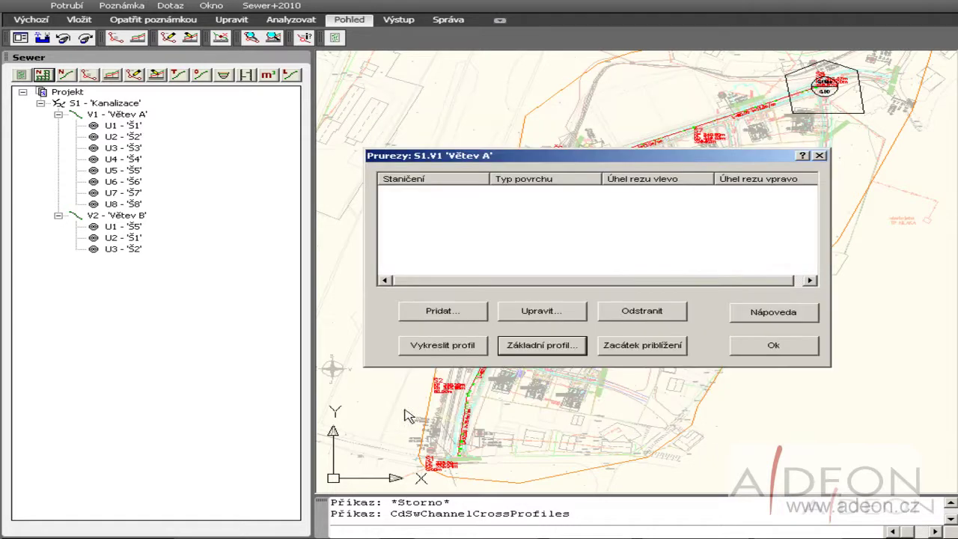
Add an Asfalt cross-section at station 100.0 to Větev A and draw it.
click(482, 232)
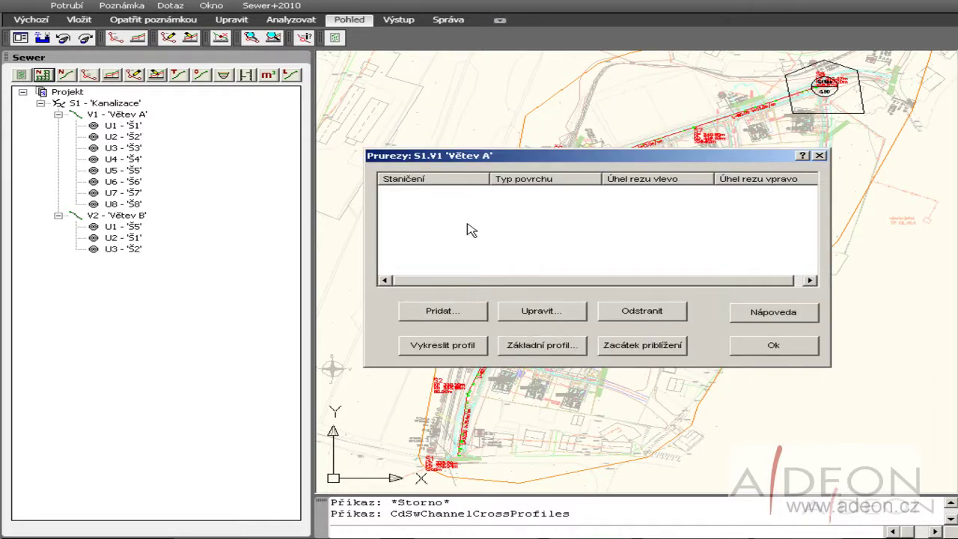
click(448, 311)
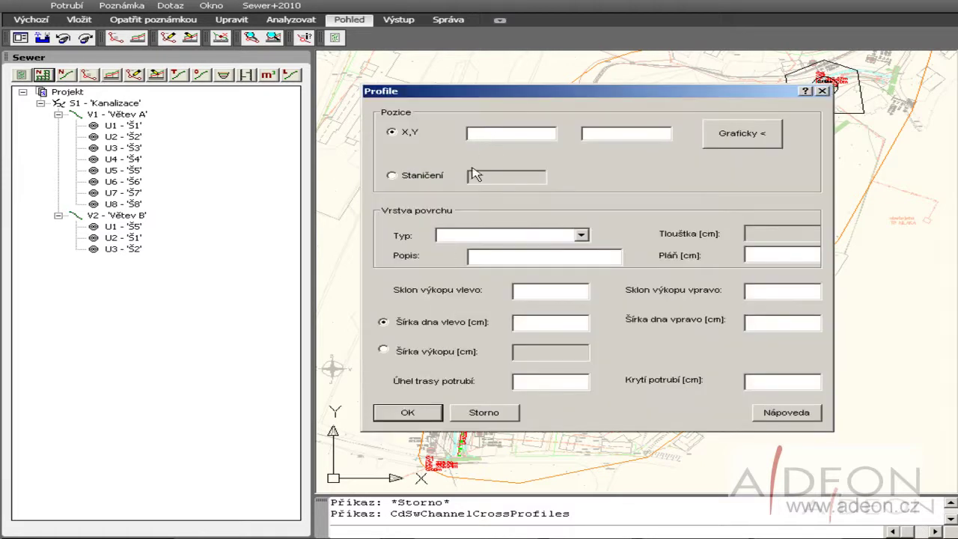
click(389, 177)
click(494, 178)
text(100)
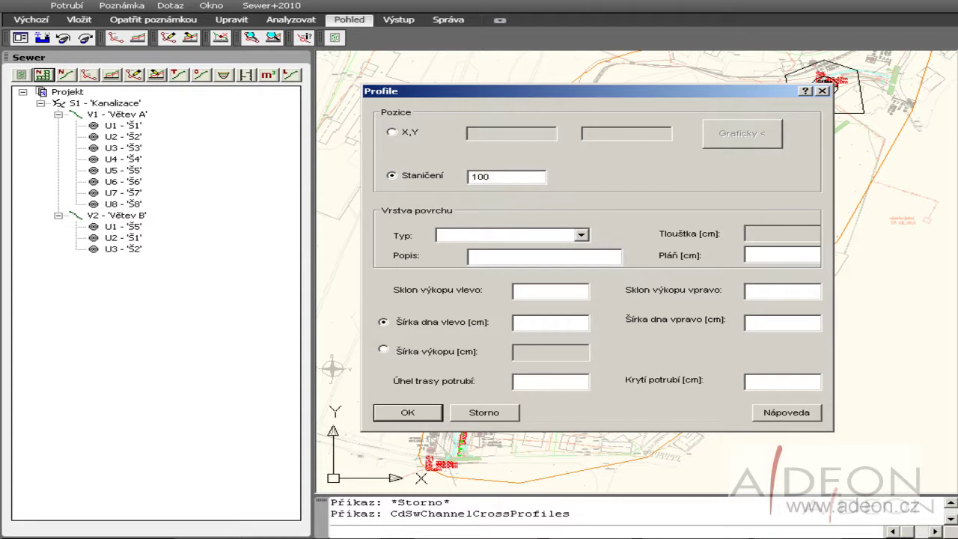
click(486, 238)
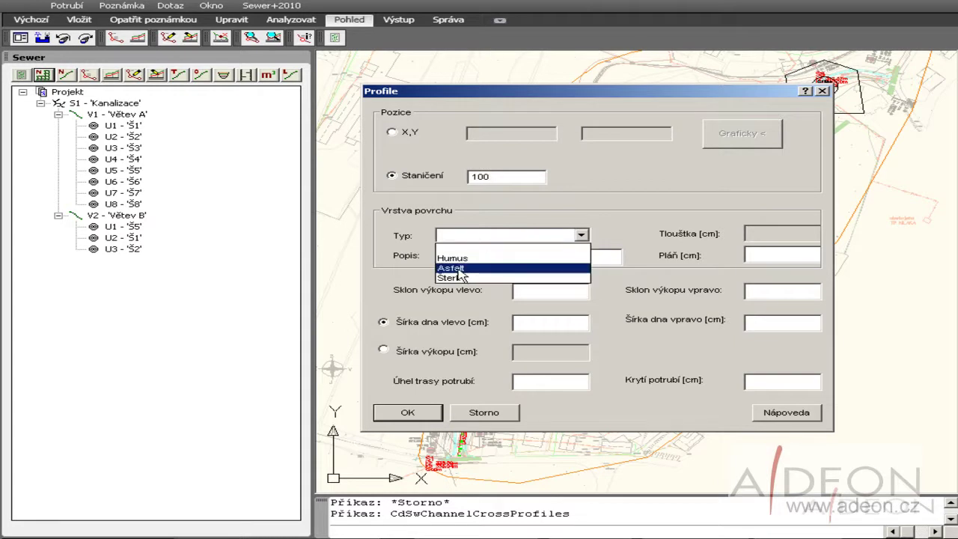
click(458, 268)
click(769, 234)
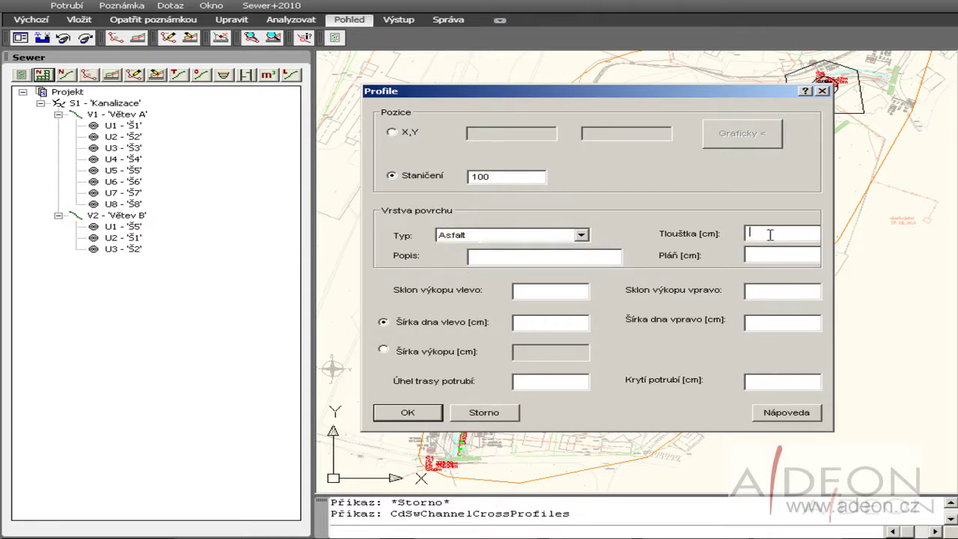
click(407, 412)
click(394, 193)
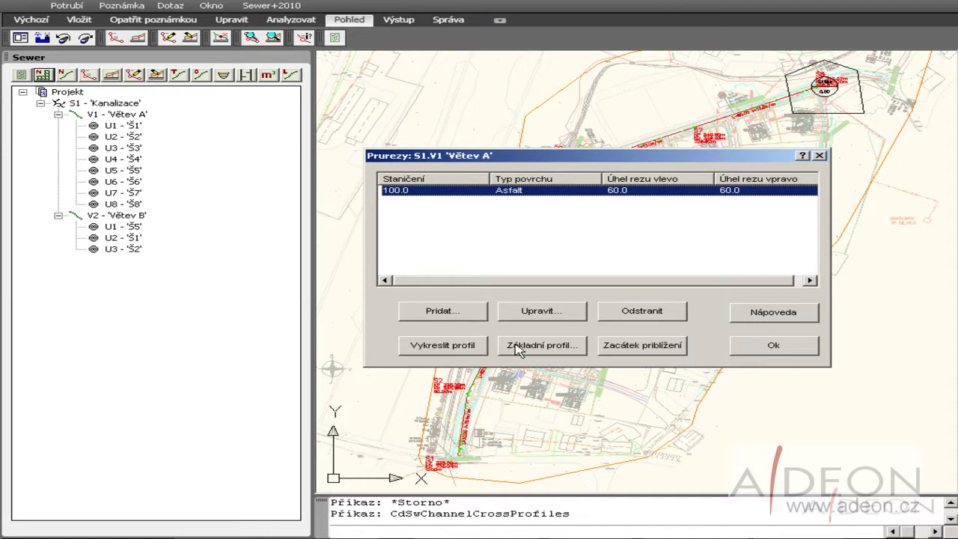
click(443, 349)
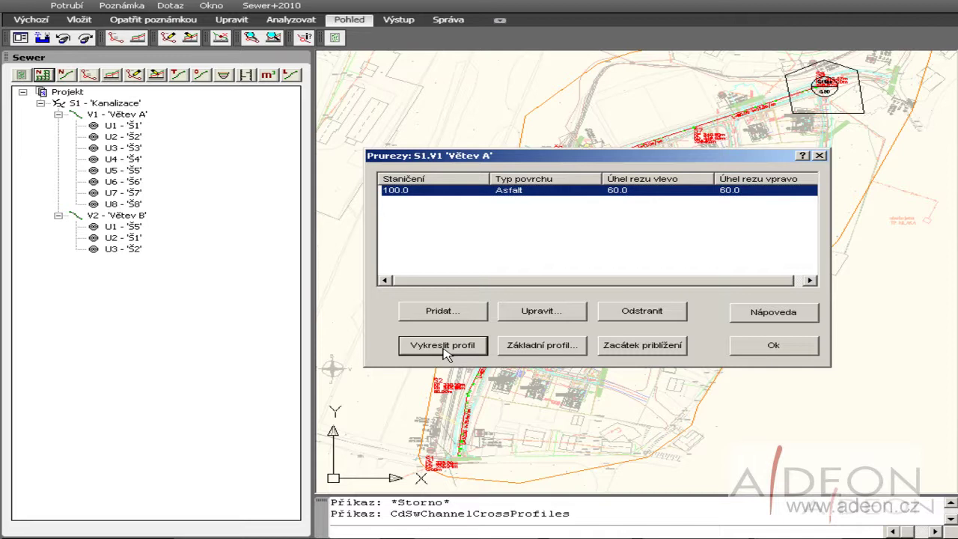
Inspect the drawn station 100.0 cross-section (Asfalt 0.30, Výkop 3.65), then return to the full network plan.
click(789, 349)
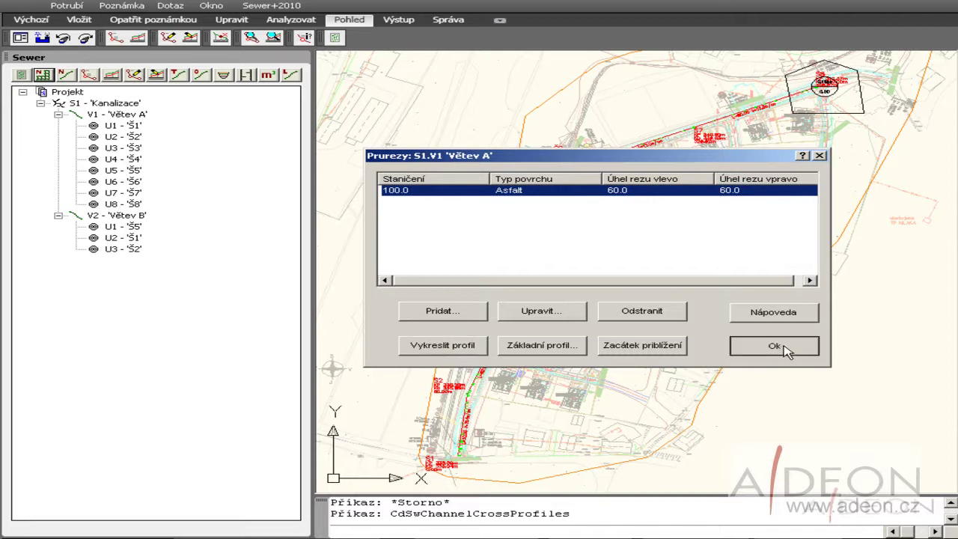
middle_click(935, 439)
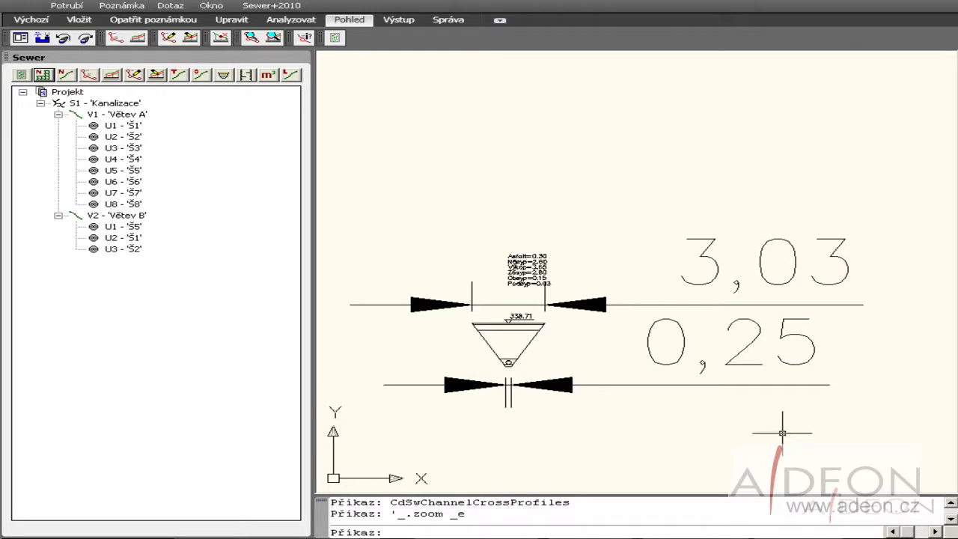
scroll(509, 344, up, 2)
middle_drag(625, 308, 692, 323)
scroll(509, 213, down, 1)
scroll(553, 309, up, 2)
scroll(554, 309, down, 2)
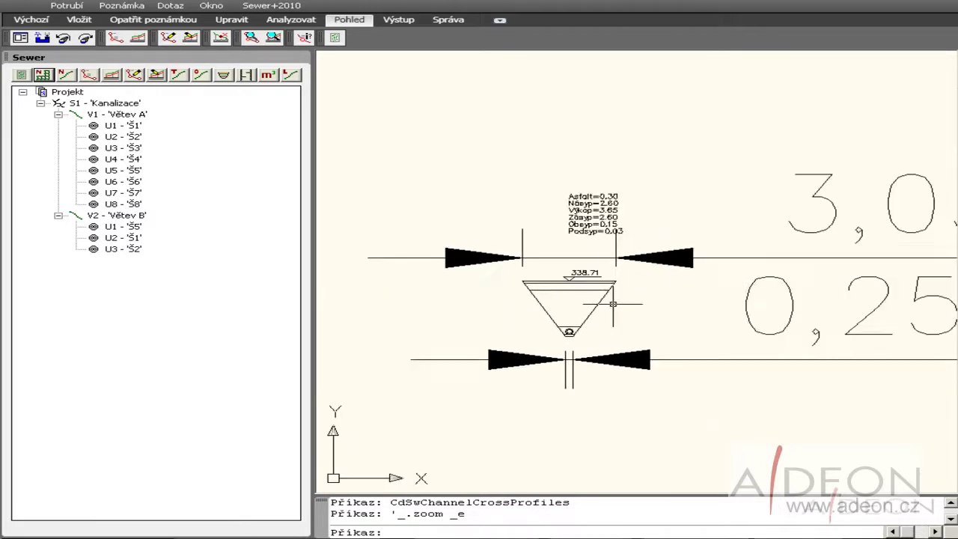
scroll(554, 309, down, 1)
scroll(524, 266, up, 3)
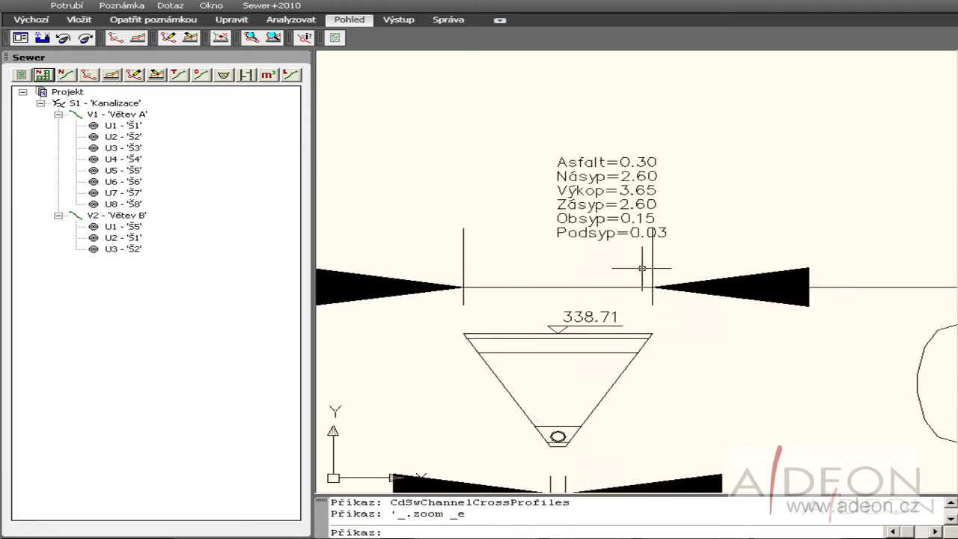
scroll(511, 120, down, 2)
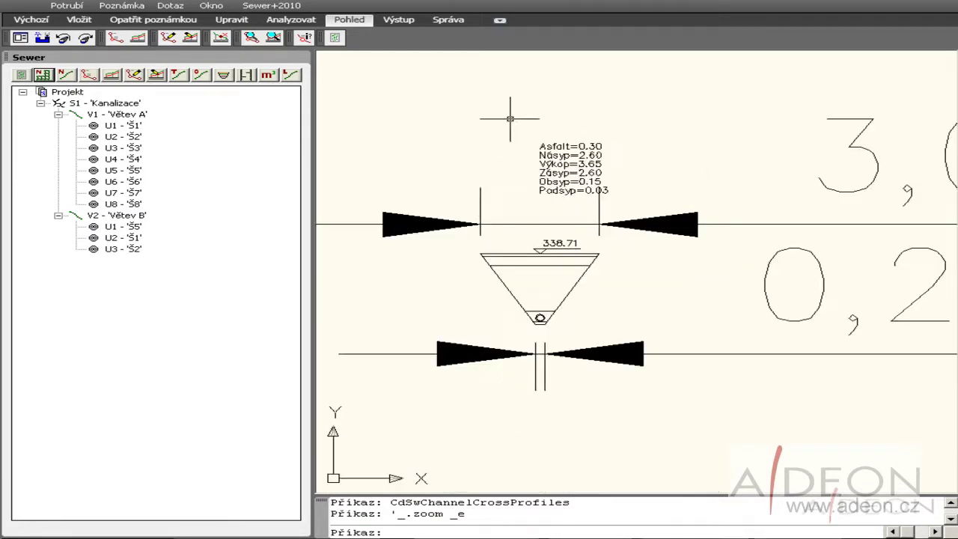
scroll(478, 194, down, 2)
middle_drag(614, 201, 612, 235)
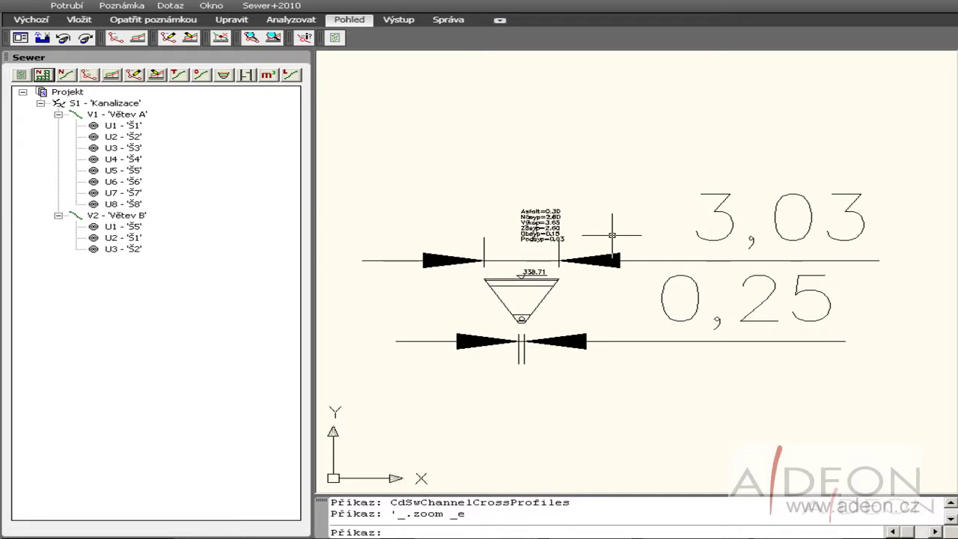
click(133, 74)
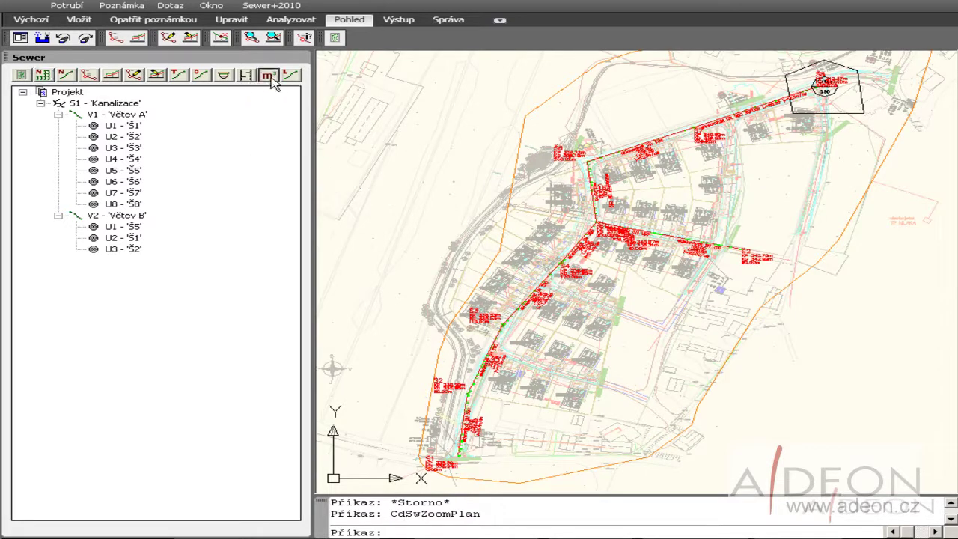
click(269, 75)
click(197, 157)
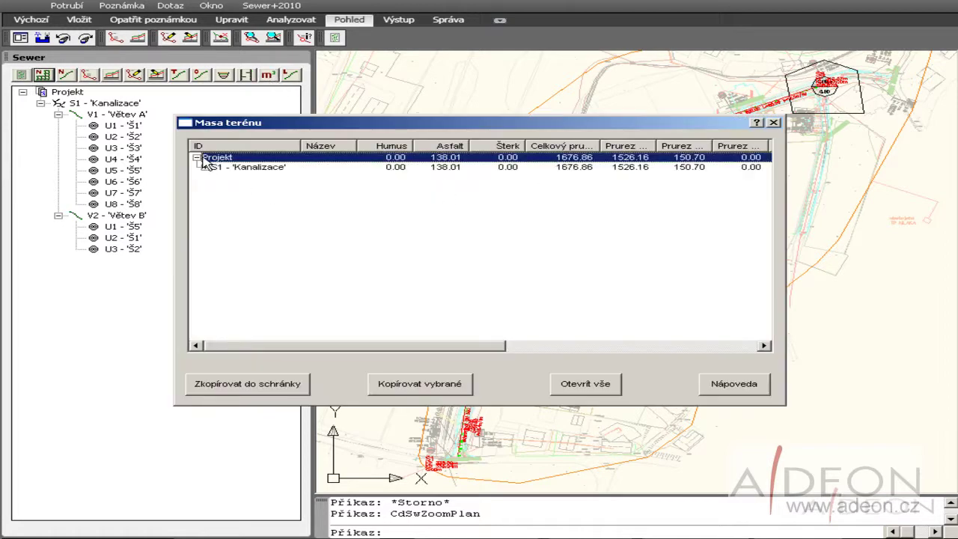
click(206, 167)
click(213, 176)
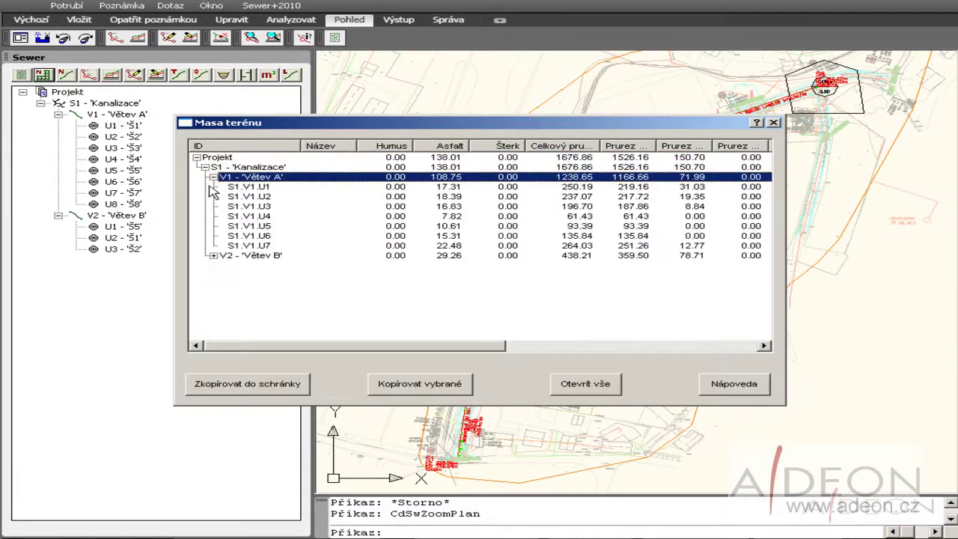
click(213, 255)
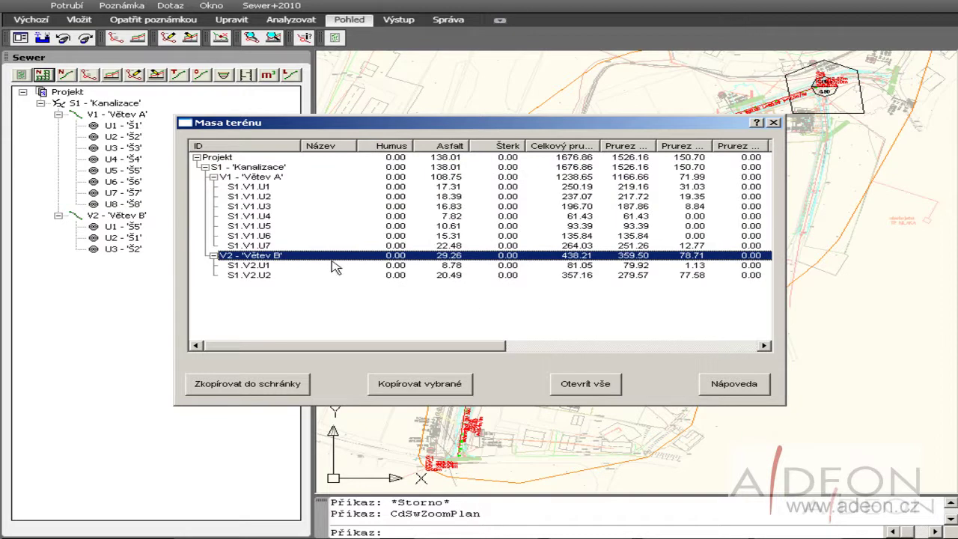
click(252, 187)
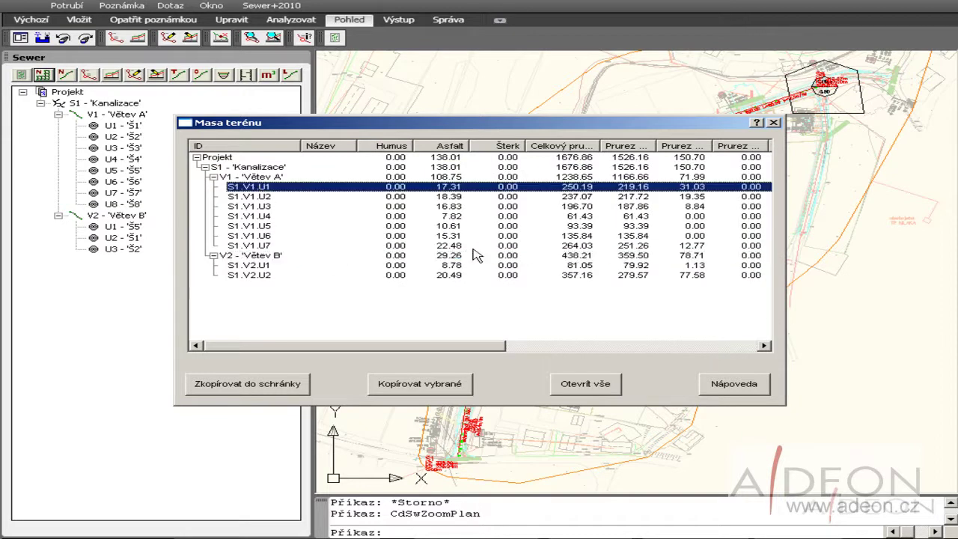
click(773, 122)
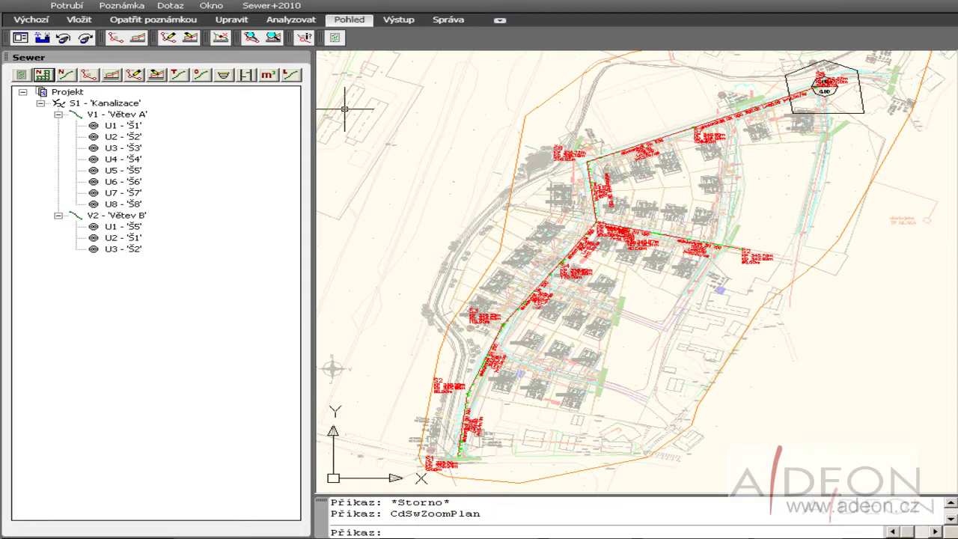
click(291, 77)
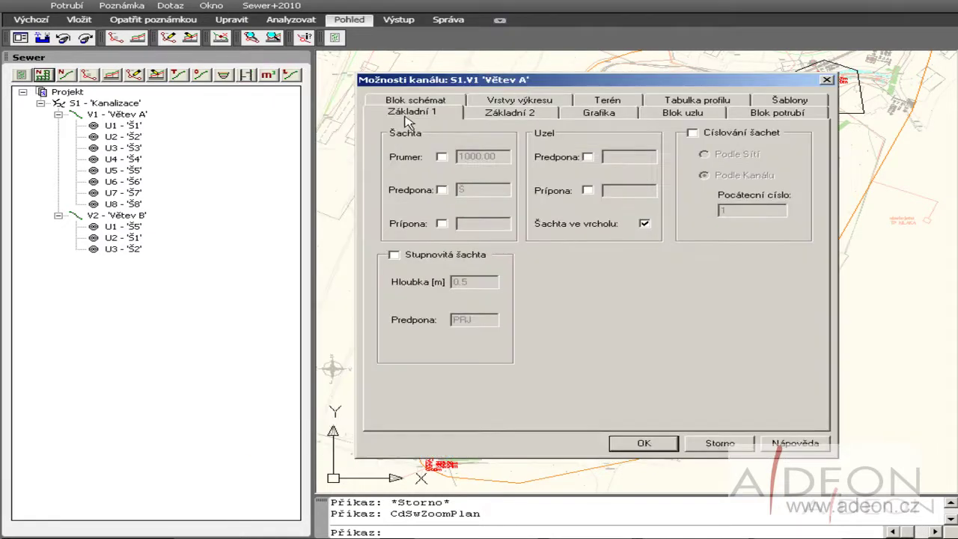
click(826, 79)
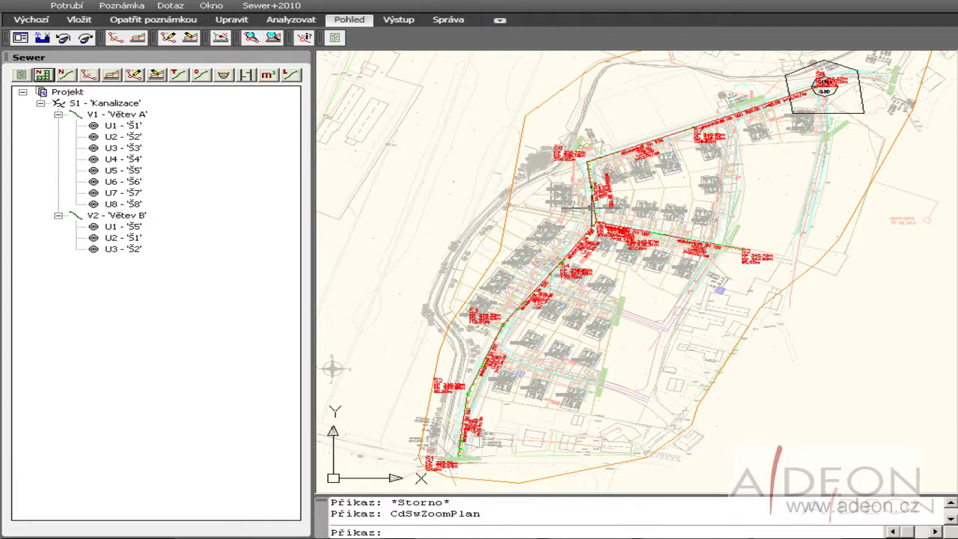
Save the project as a new .spr file in the Prezentace Kanalizace folder.
click(270, 6)
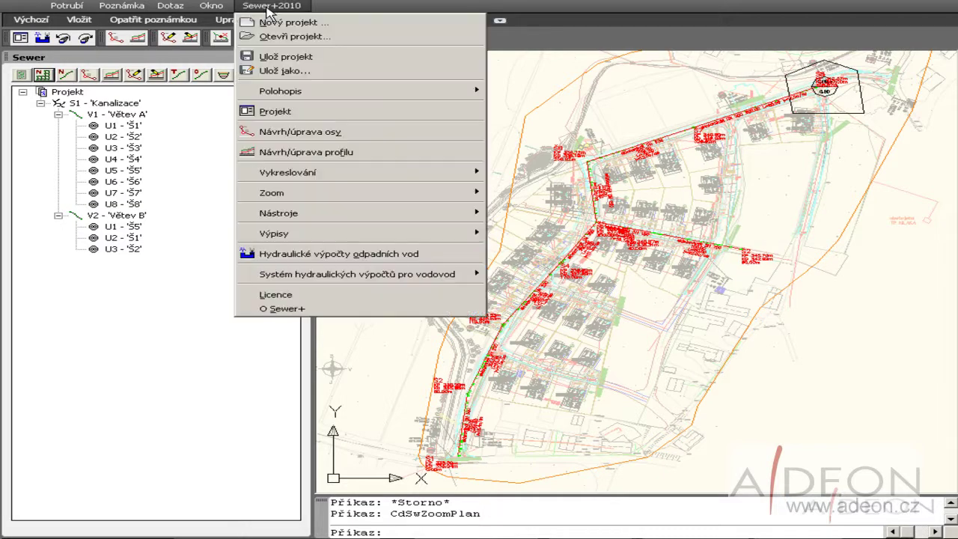
click(291, 73)
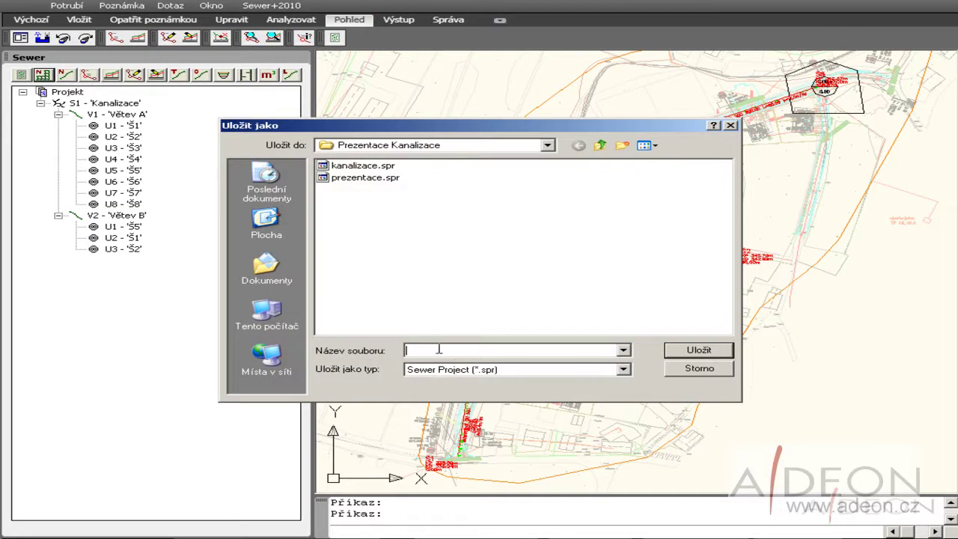
text(1)
key(Return)
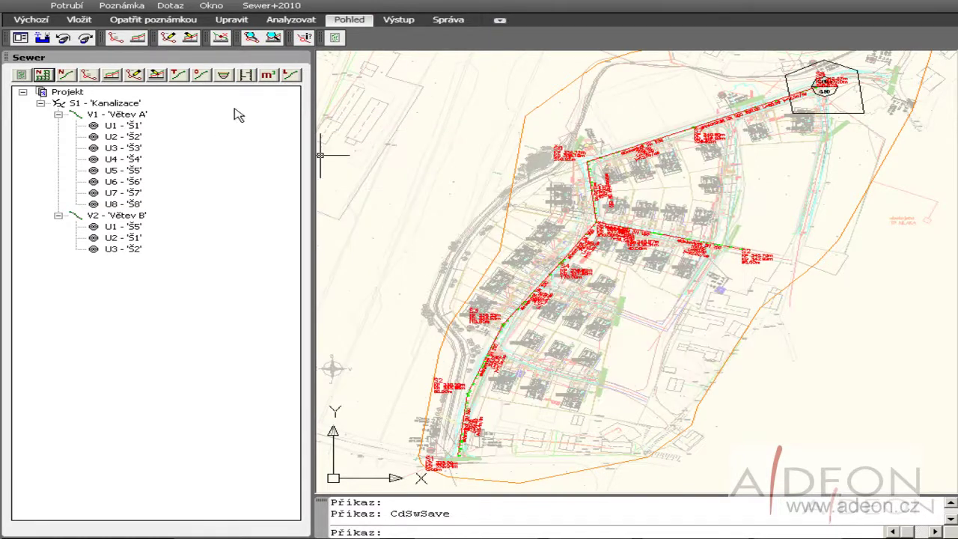
click(78, 94)
click(69, 93)
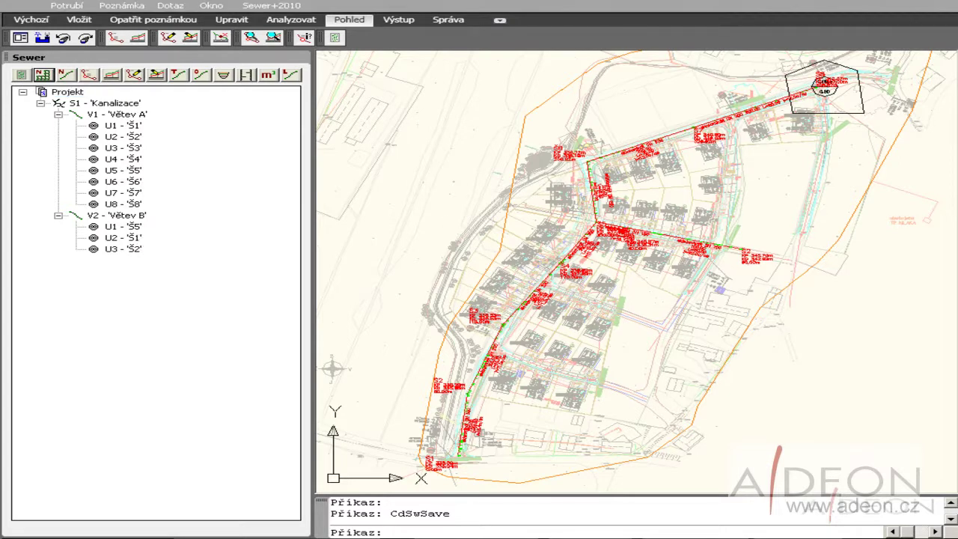
scroll(607, 220, up, 3)
scroll(583, 74, up, 2)
scroll(576, 67, up, 2)
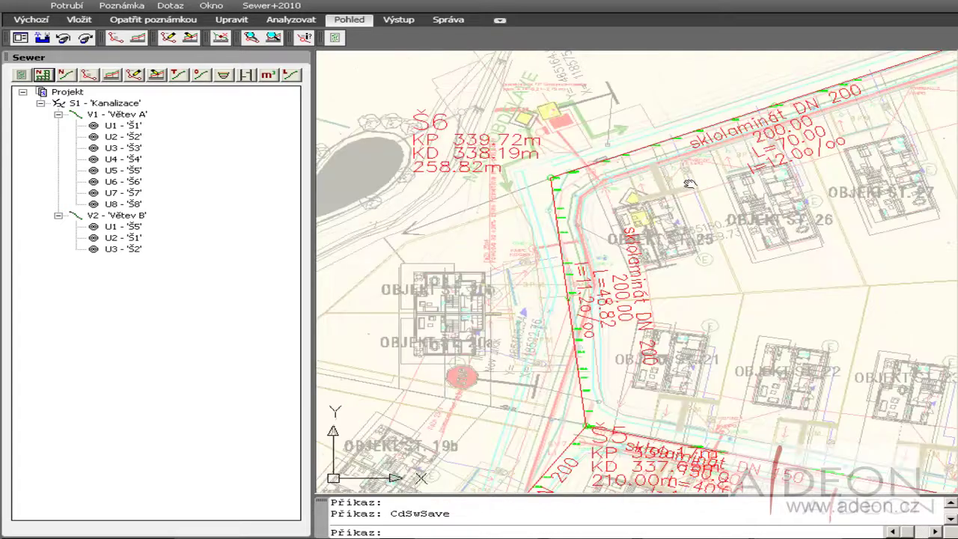
middle_drag(689, 183, 600, 225)
scroll(752, 168, up, 2)
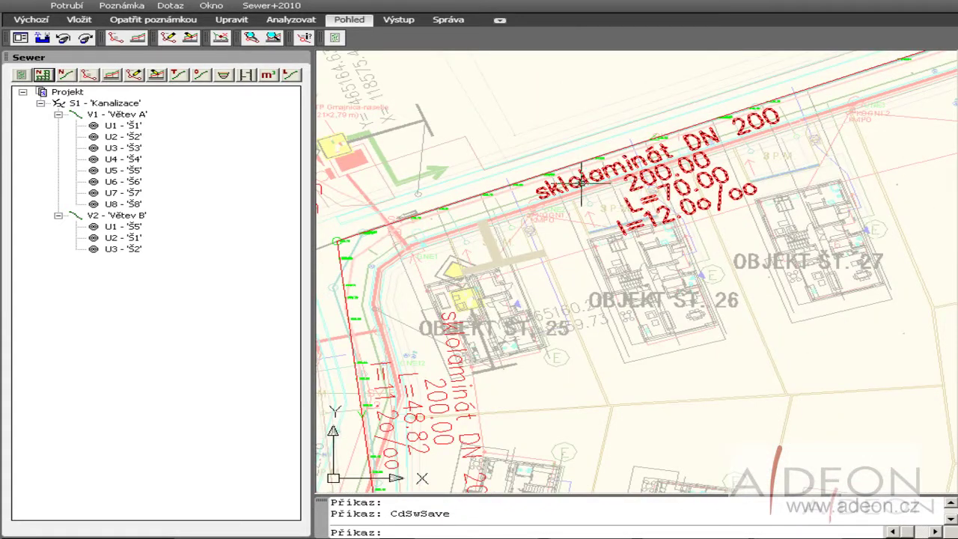
scroll(673, 192, down, 6)
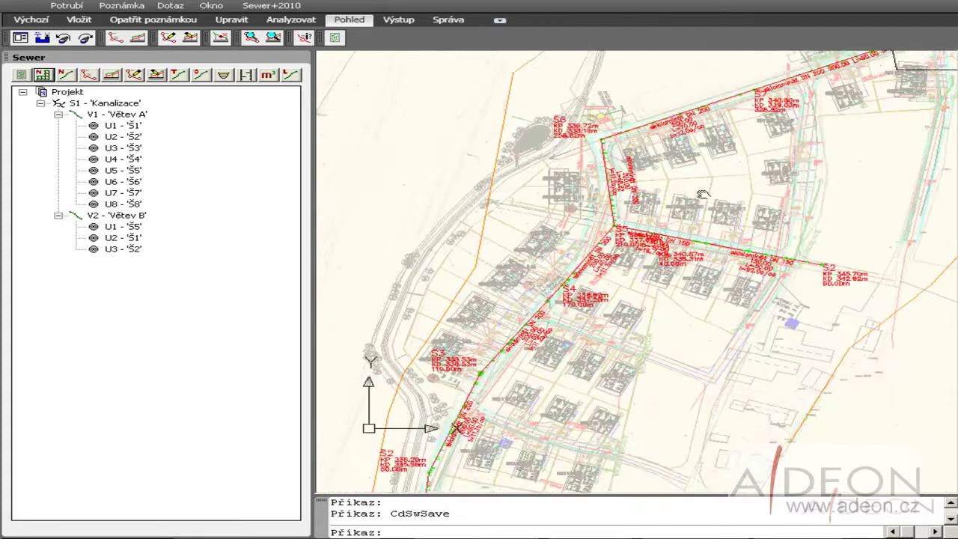
scroll(551, 308, up, 3)
scroll(550, 307, up, 5)
mouse_move(718, 155)
middle_down()
mouse_move(554, 352)
mouse_move(486, 392)
middle_up()
scroll(464, 374, down, 2)
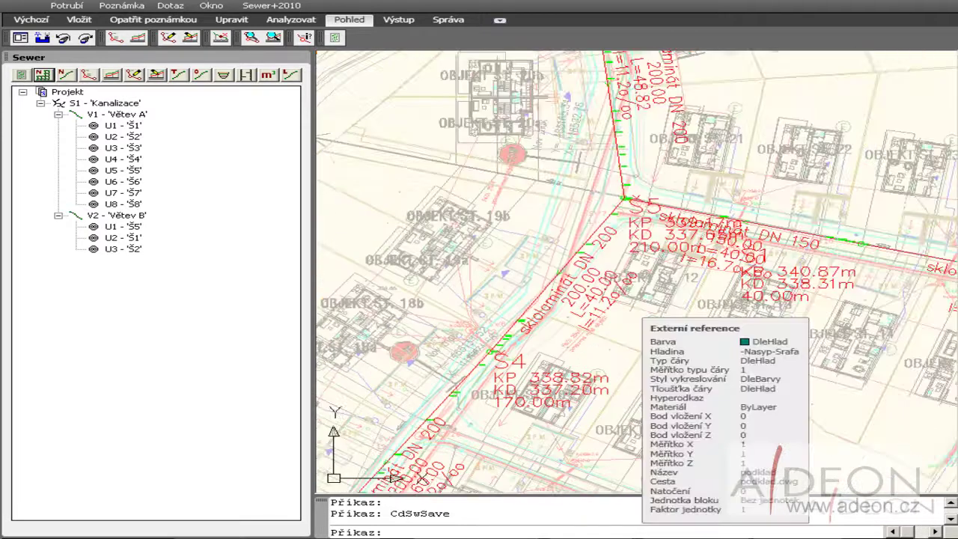
scroll(538, 219, down, 2)
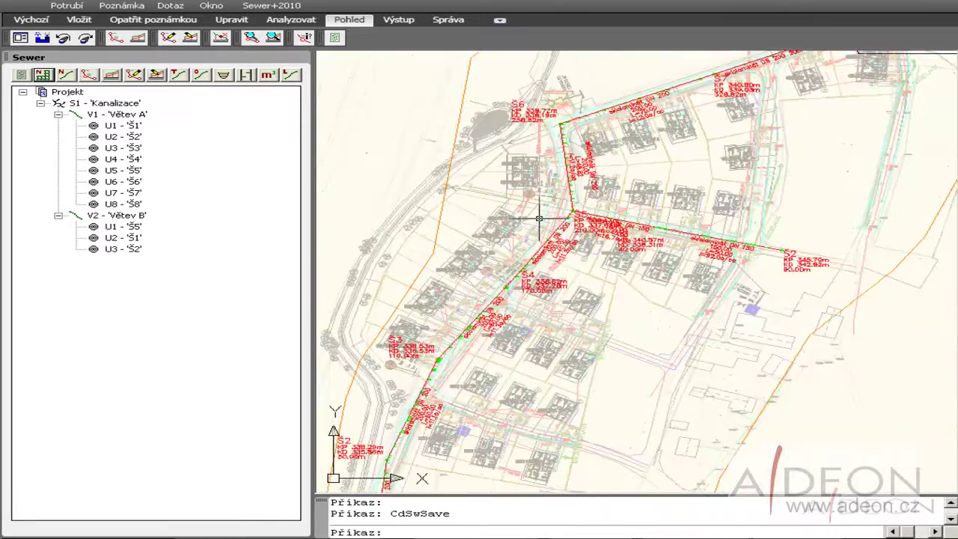
mouse_move(673, 147)
middle_down()
mouse_move(536, 259)
mouse_move(651, 195)
middle_up()
scroll(618, 260, down, 3)
scroll(618, 259, up, 1)
scroll(644, 232, down, 1)
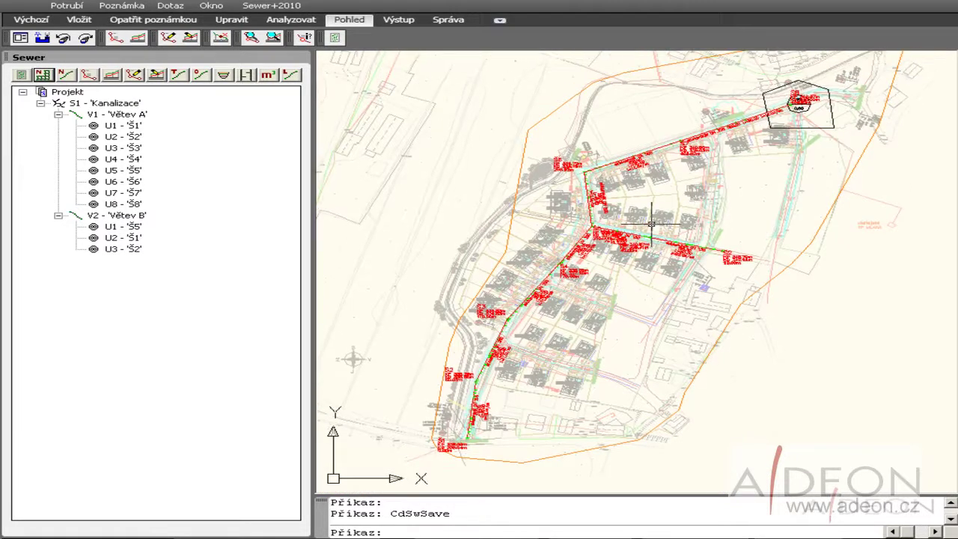
key(ctrl+z)
mouse_move(685, 206)
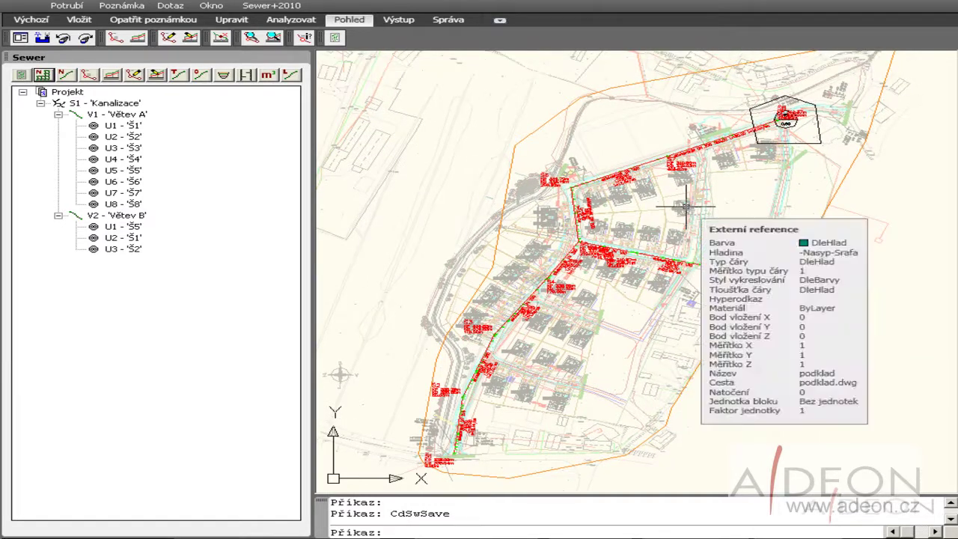
middle_drag(483, 217, 501, 222)
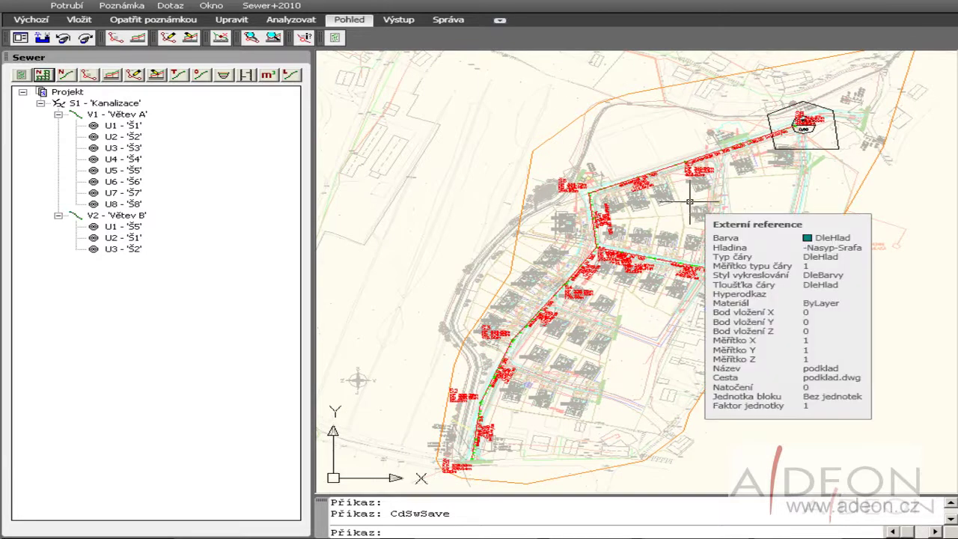
mouse_move(788, 217)
middle_down()
mouse_move(761, 218)
mouse_move(769, 210)
middle_up()
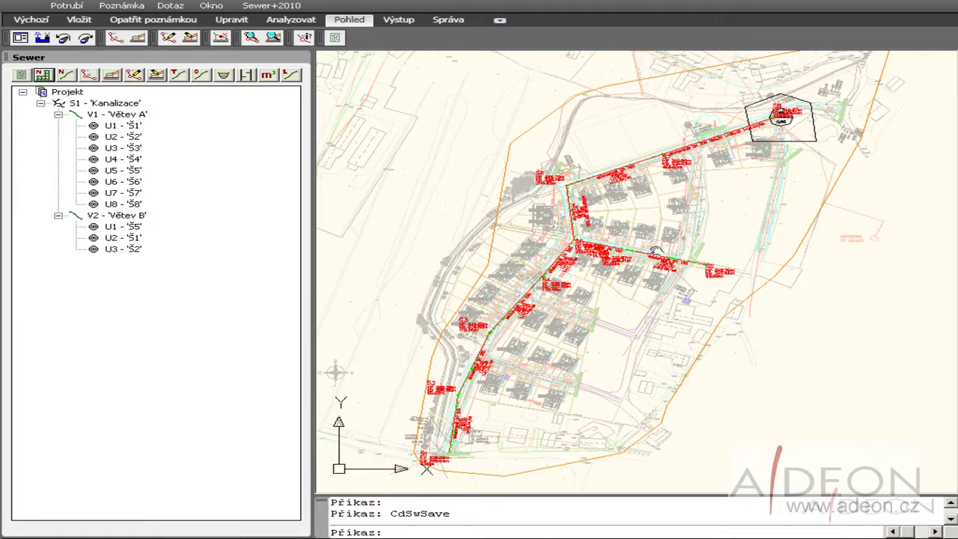